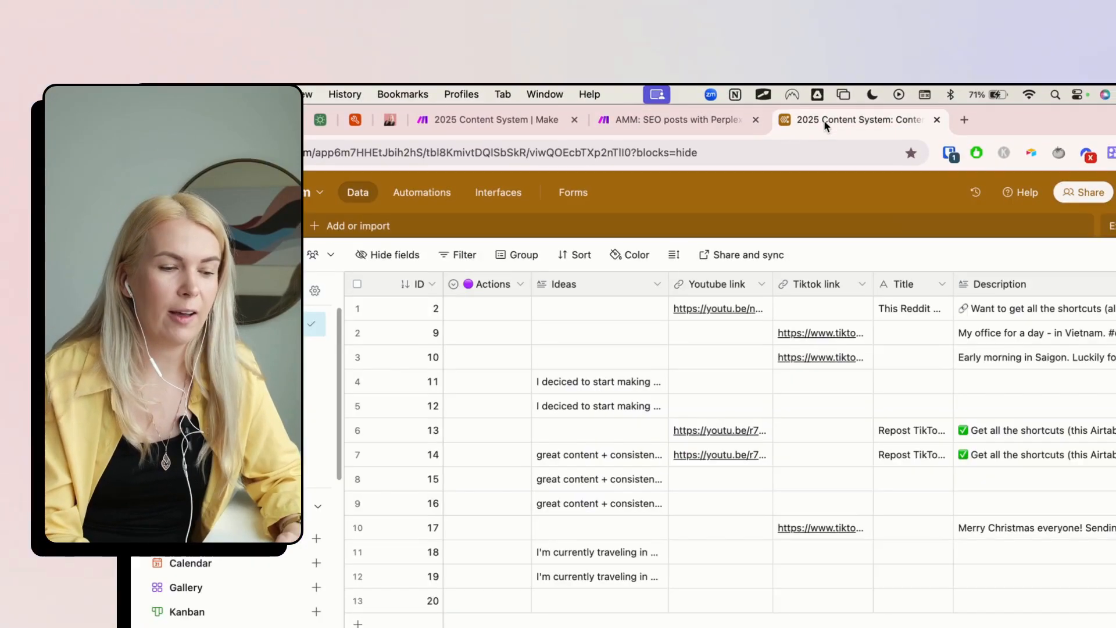
Read the newsletter row's User prompt in the Prompts table, then bring up the Claude module in Make
click(458, 227)
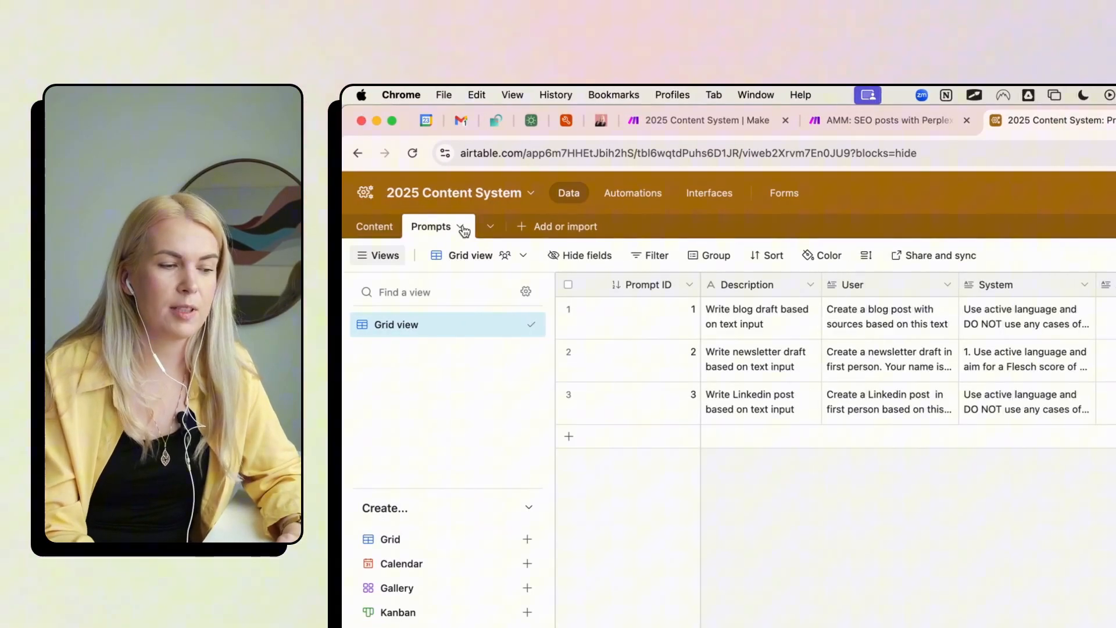
click(698, 261)
click(739, 248)
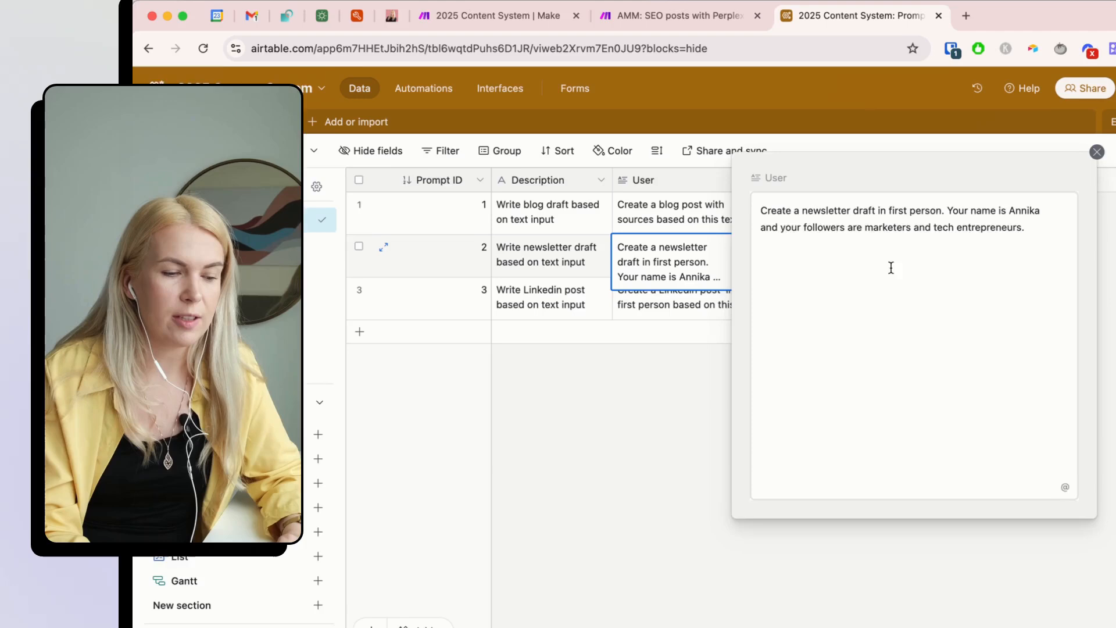
key(Escape)
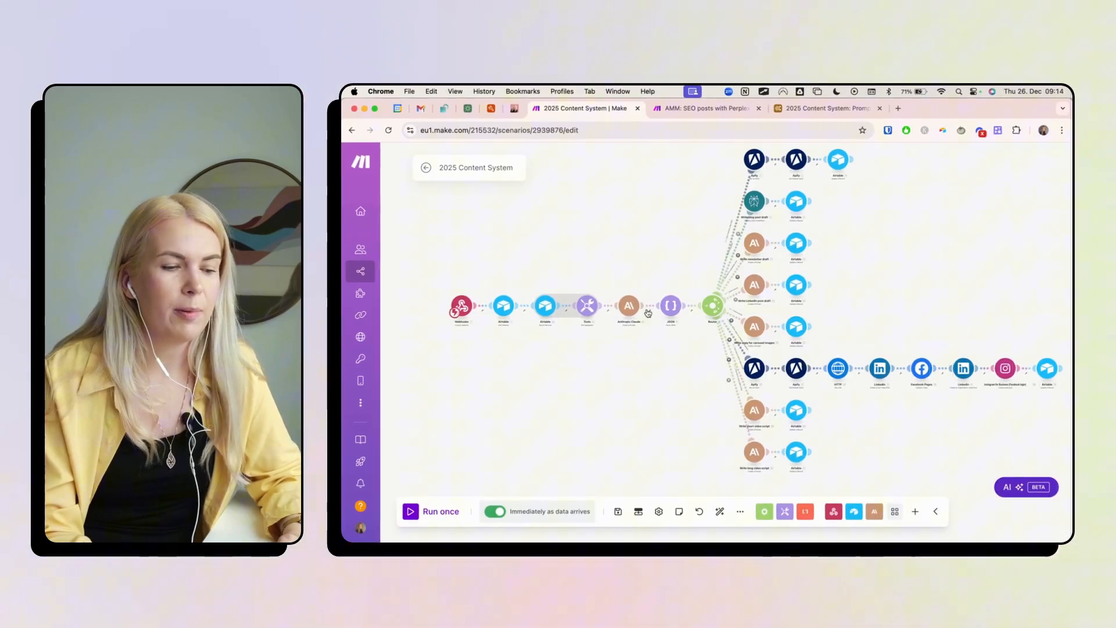
click(759, 245)
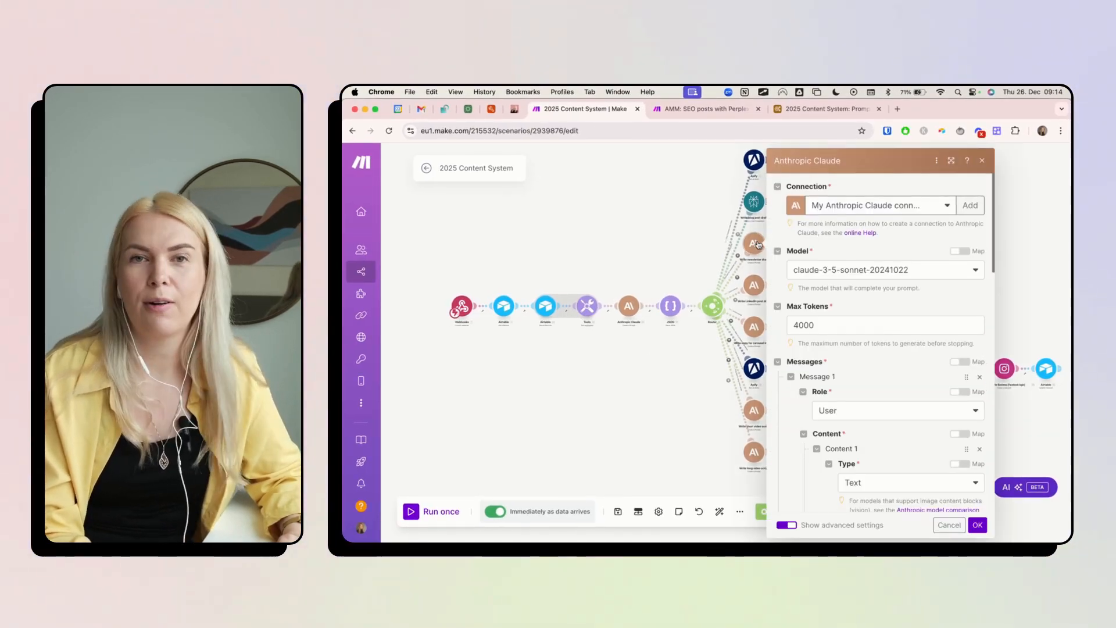
scroll(792, 400, down, 5)
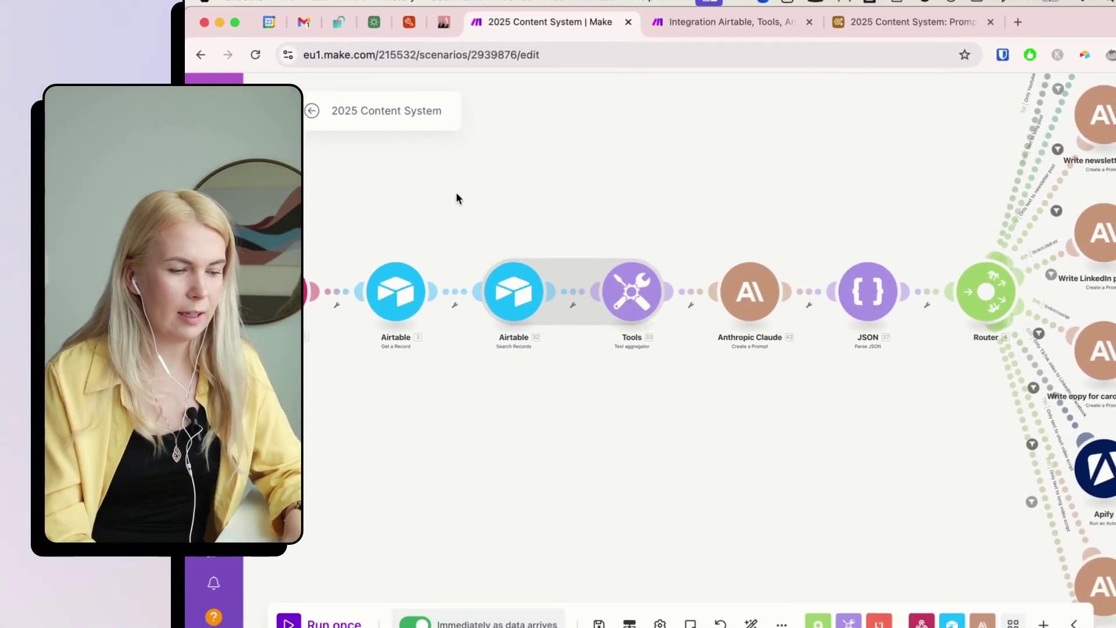
Review the Airtable Search Records module pulling from the Prompts table, then return to Airtable
drag(406, 176, 640, 291)
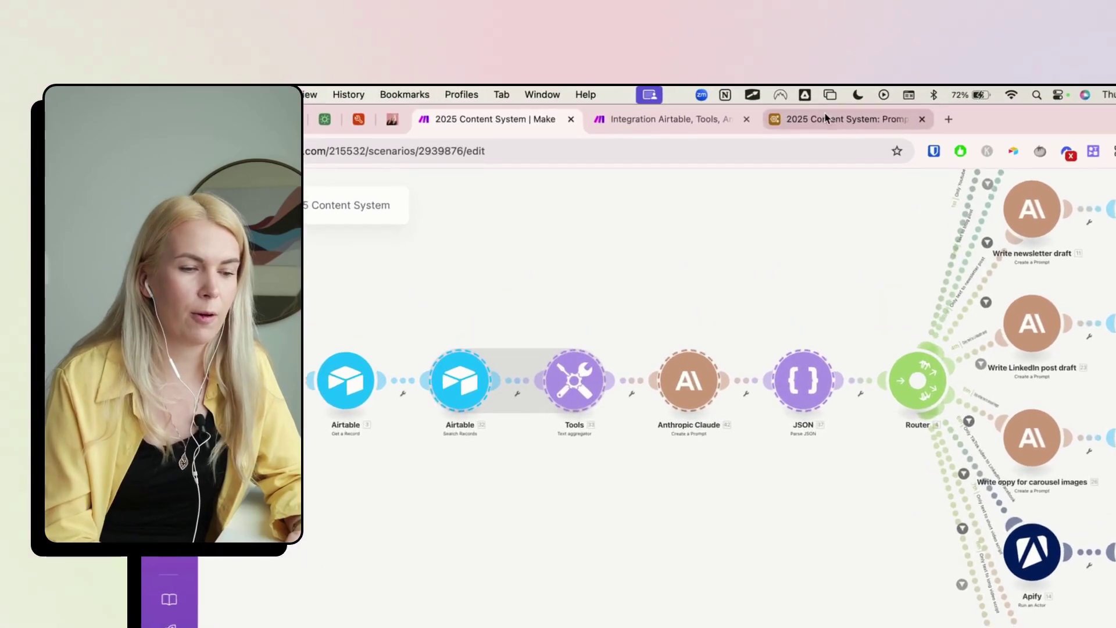
click(829, 109)
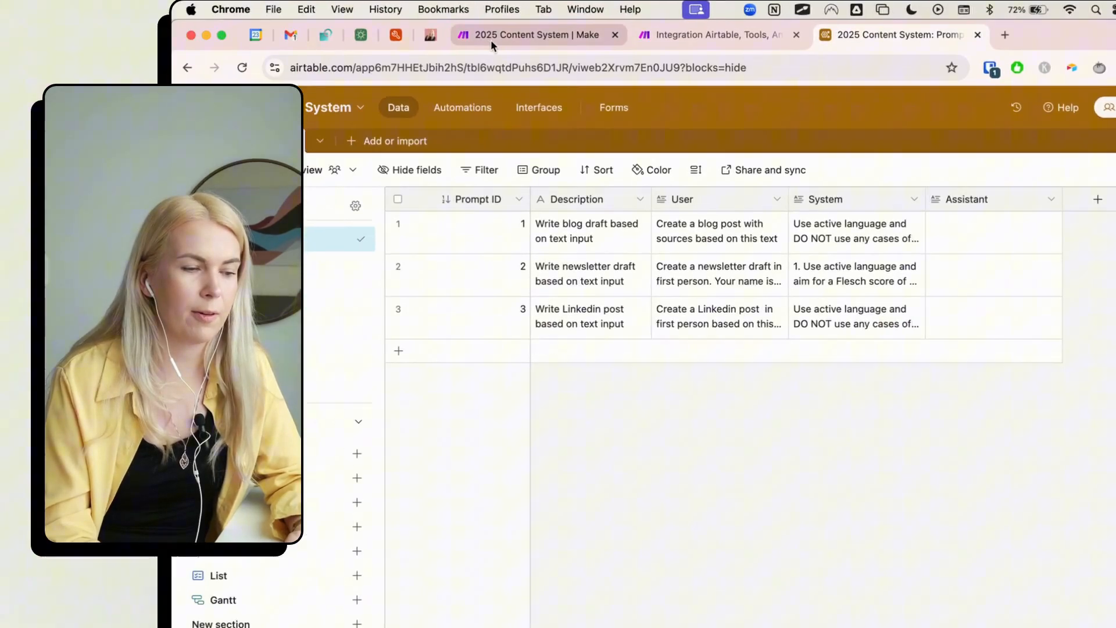
click(491, 42)
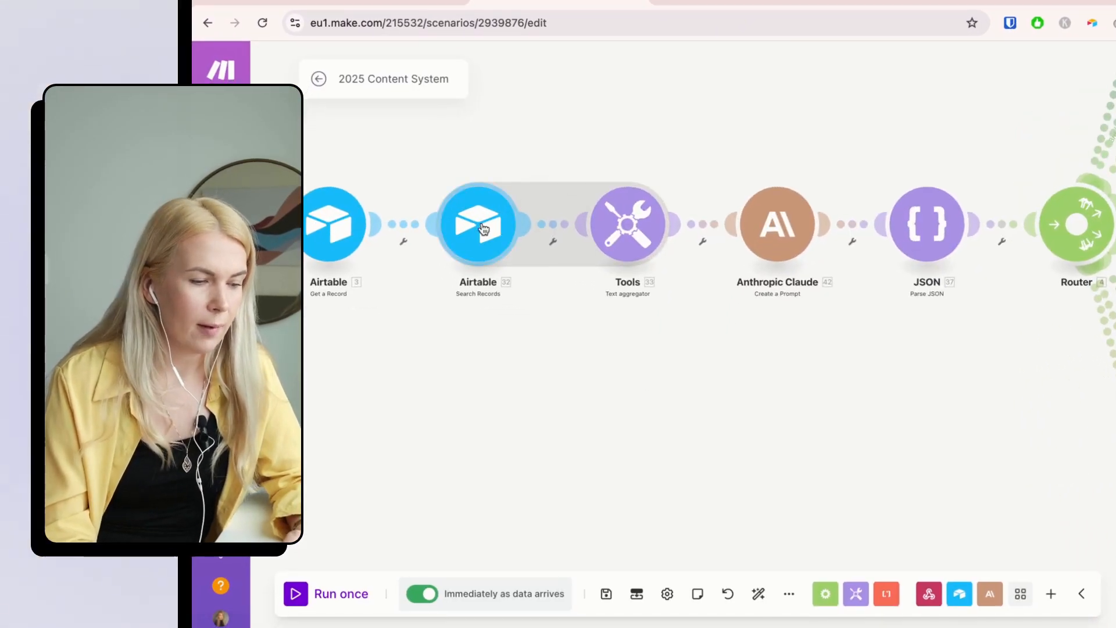
click(483, 229)
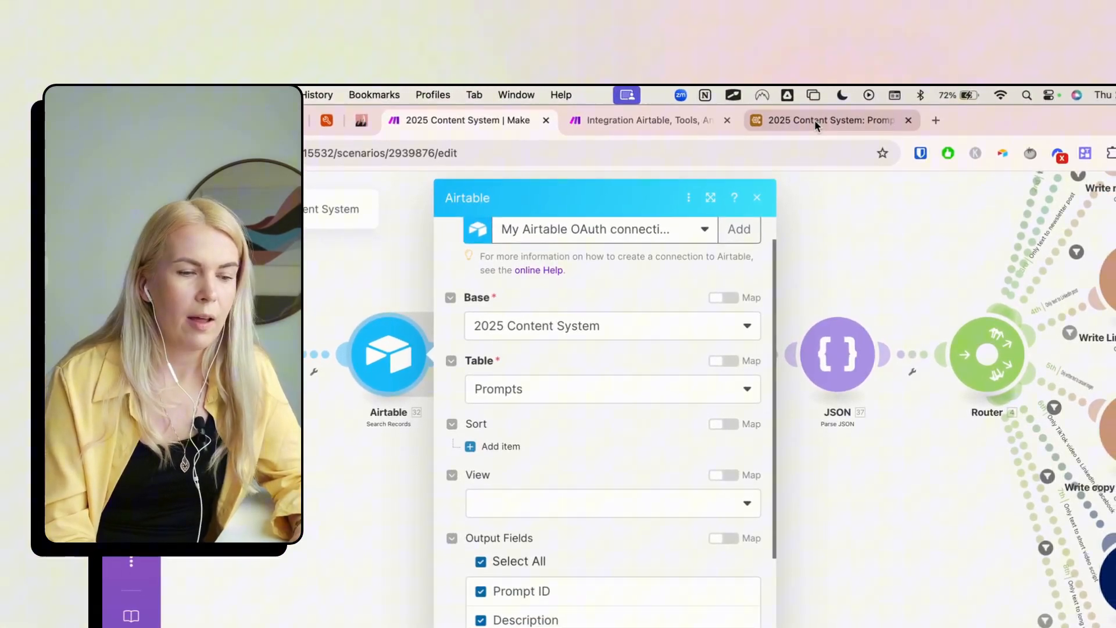
click(814, 119)
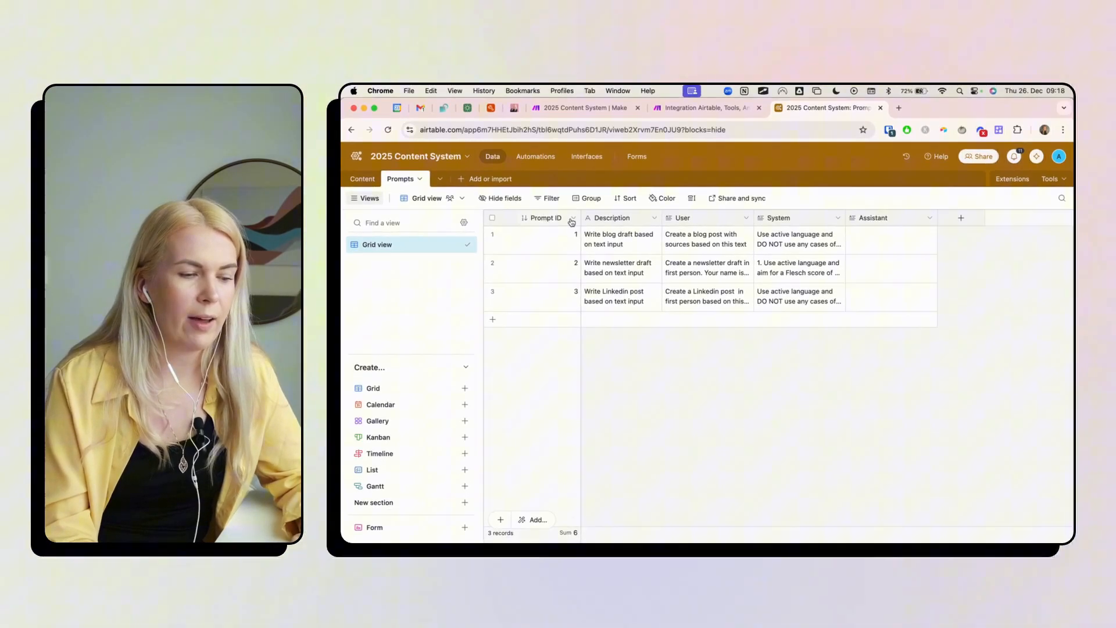
Inspect the Prompt ID and Description field settings without changing them
click(574, 220)
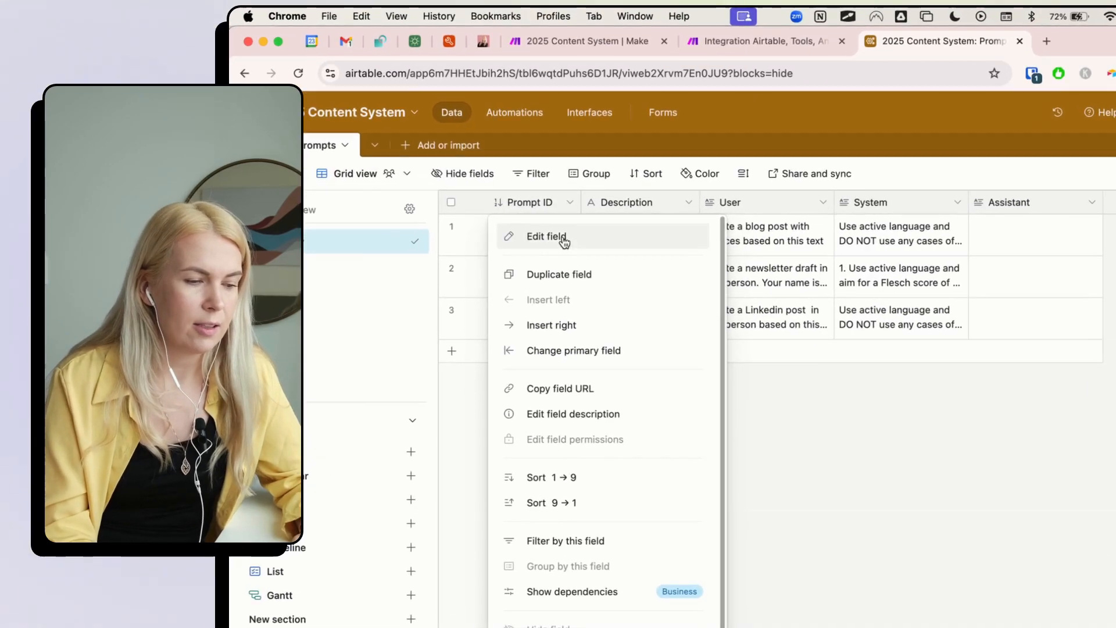
click(559, 239)
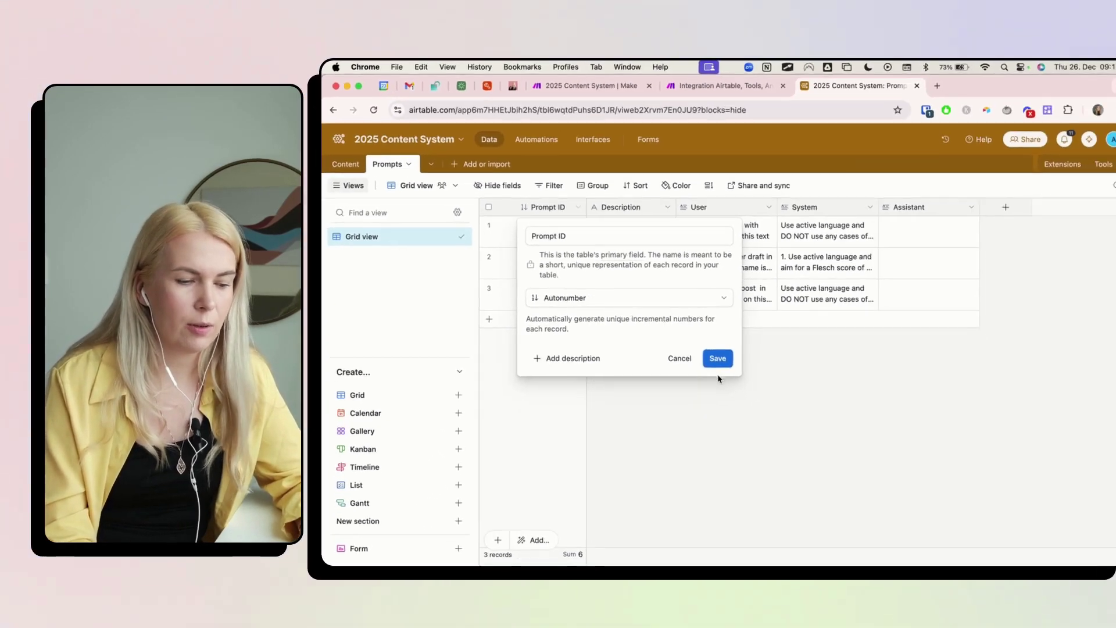
click(718, 361)
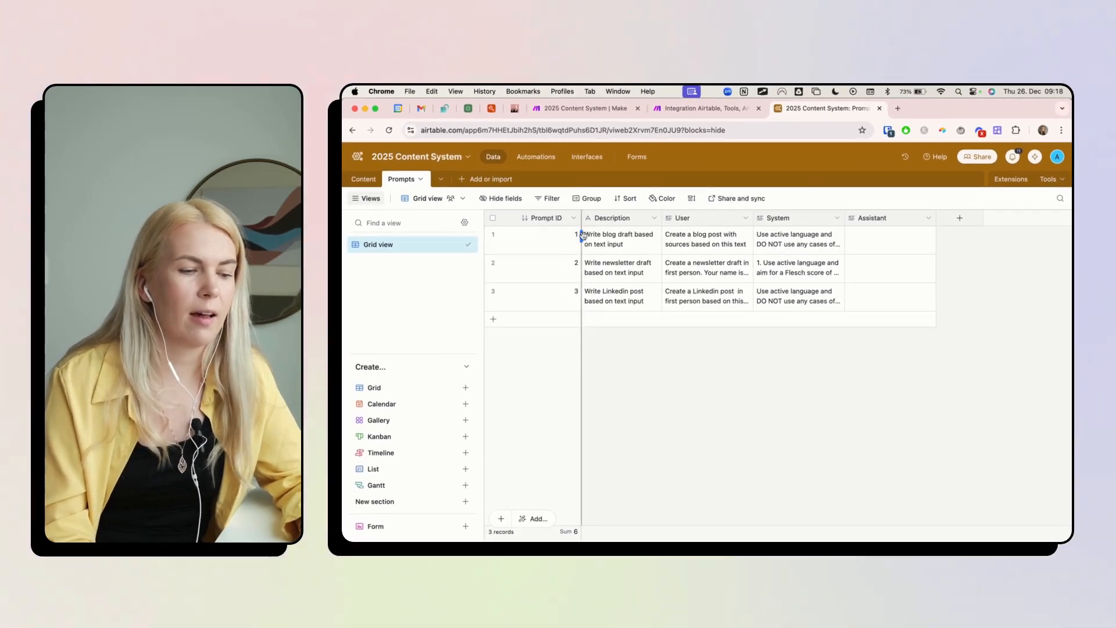
click(659, 203)
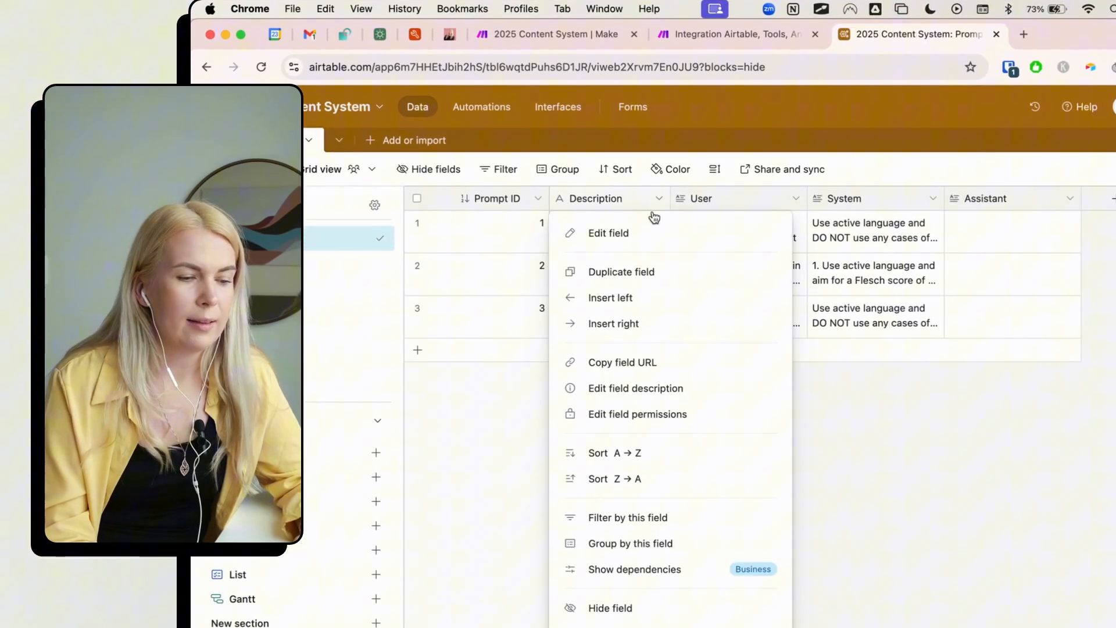
click(636, 249)
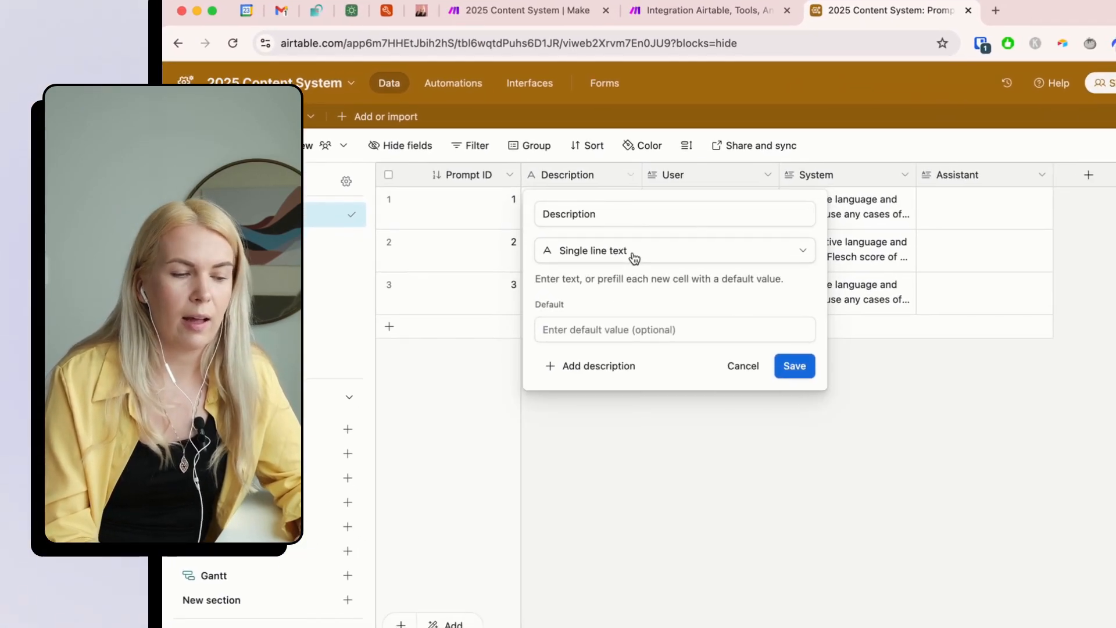
click(774, 399)
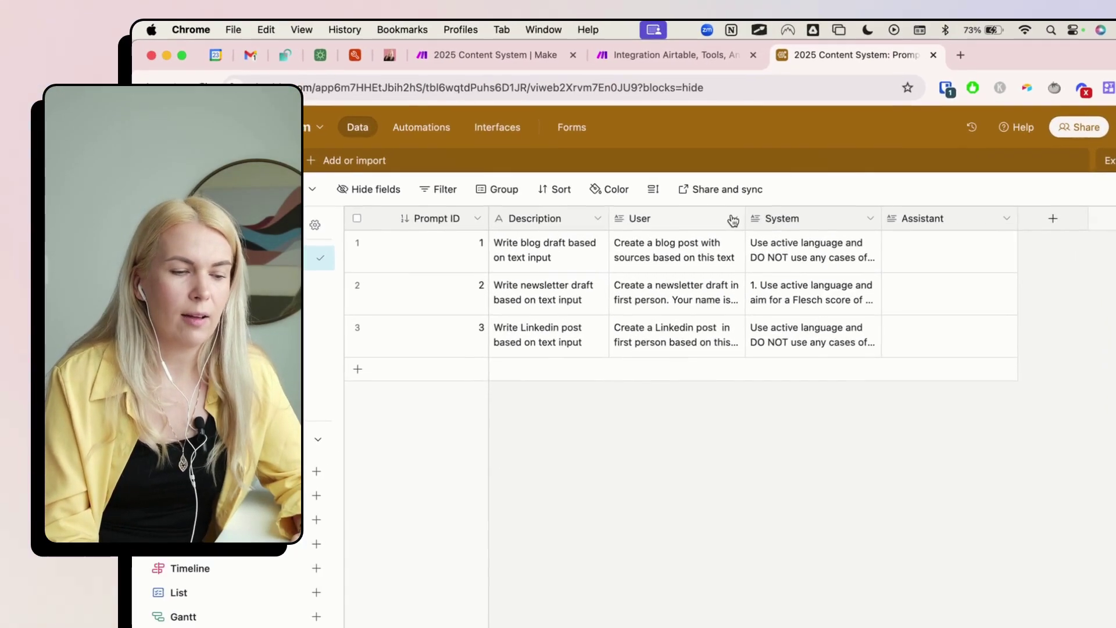
Inspect the User field's settings to confirm it is long text
right_click(715, 218)
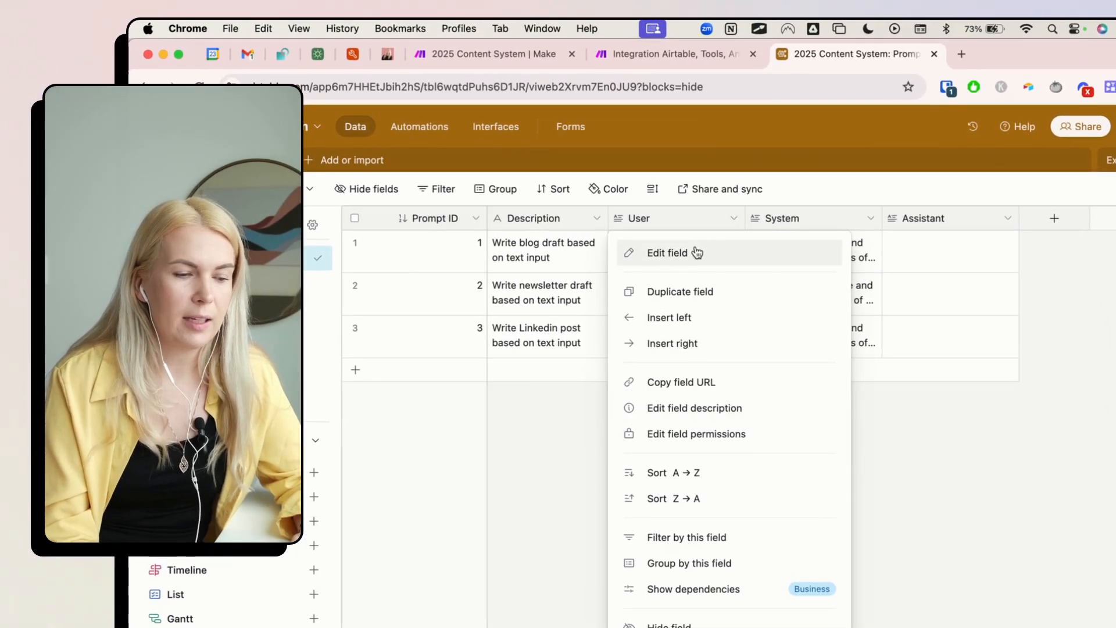
click(695, 250)
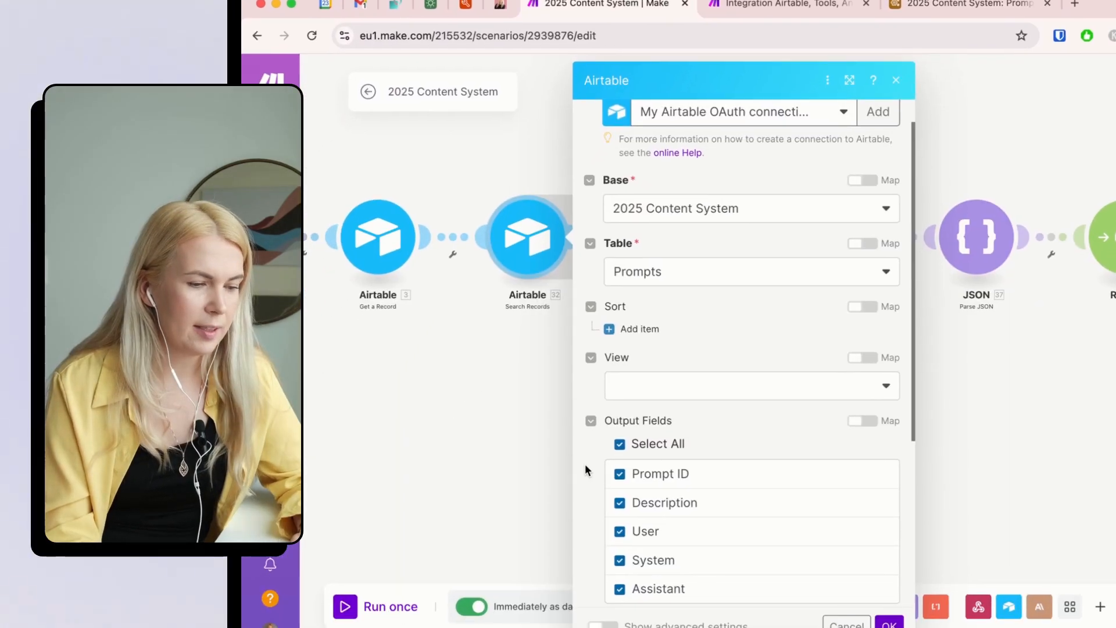
scroll(584, 465, down, 1)
scroll(587, 461, down, 2)
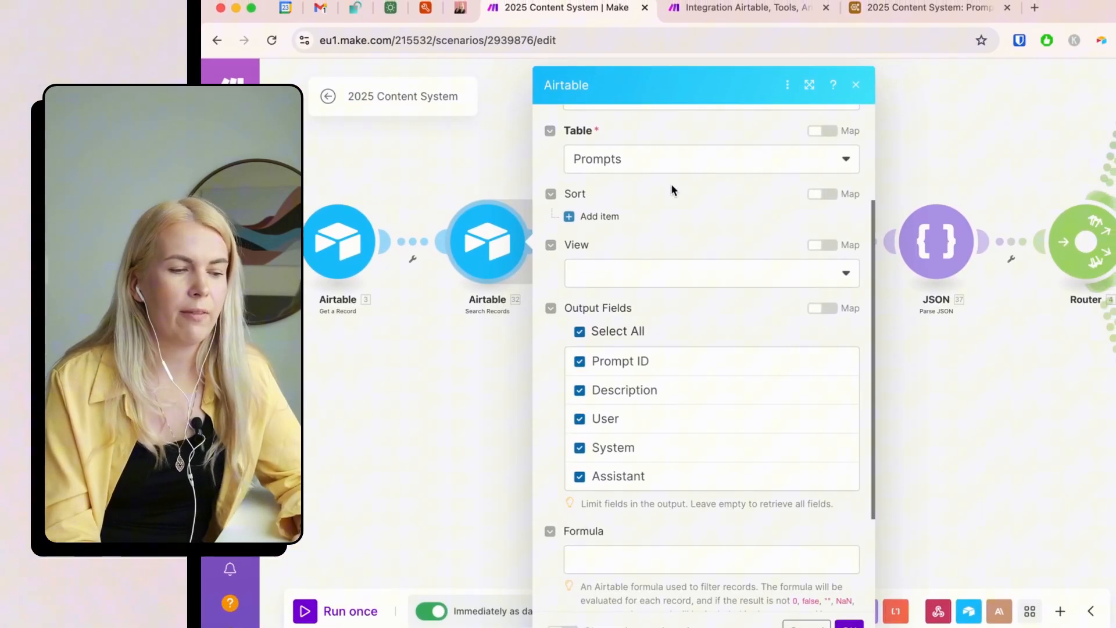
scroll(641, 165, down, 1)
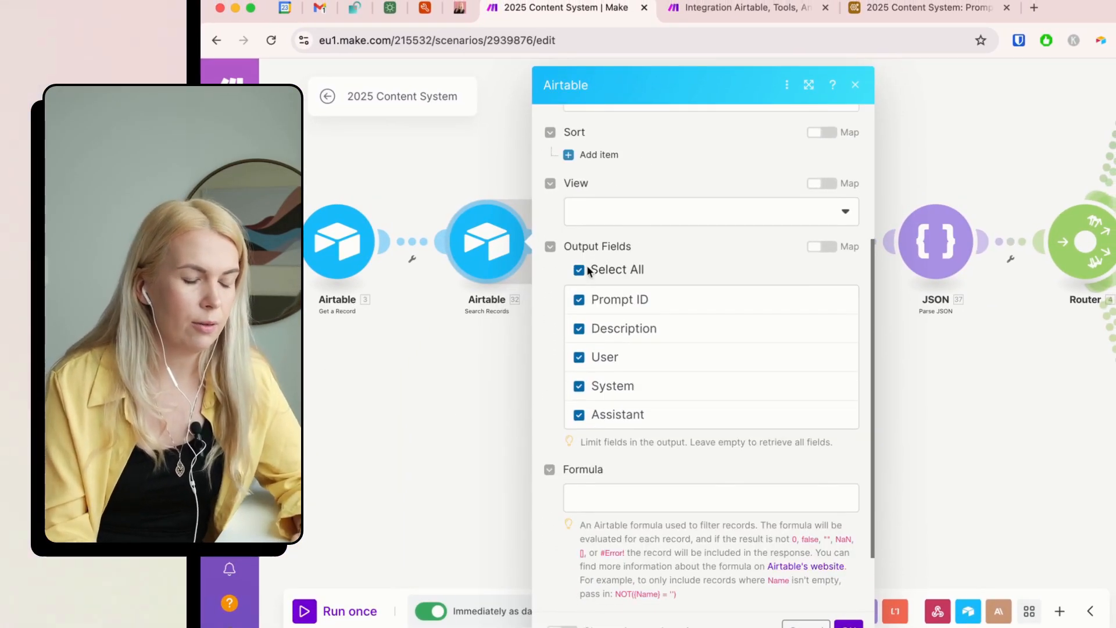
scroll(583, 271, down, 1)
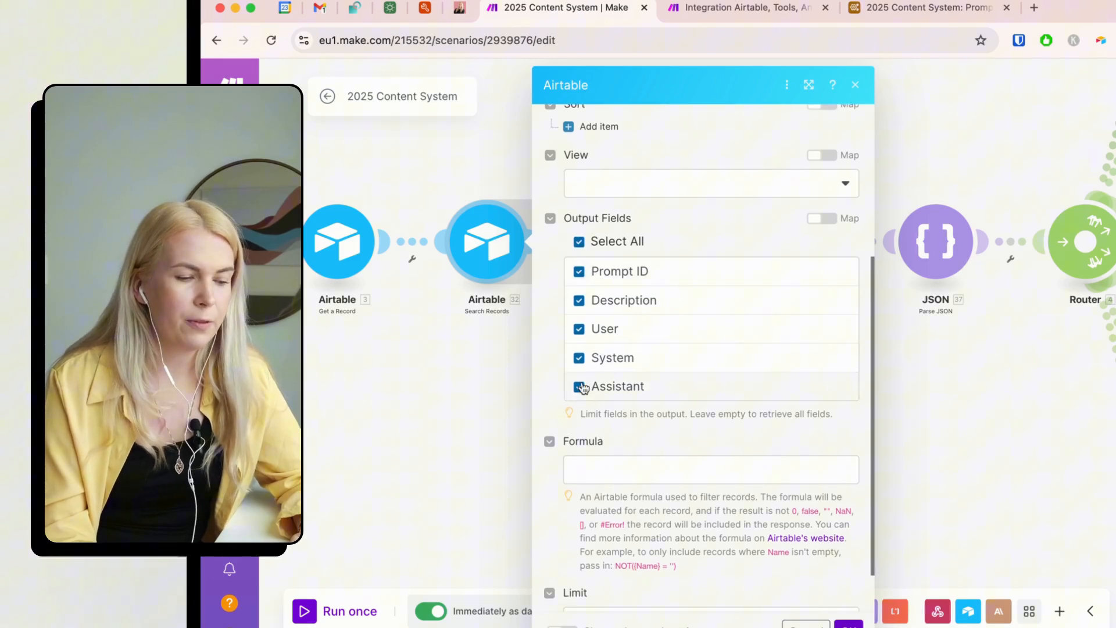
scroll(581, 387, down, 2)
Keep all five output fields, set the record limit to 100 and save the search module
click(596, 453)
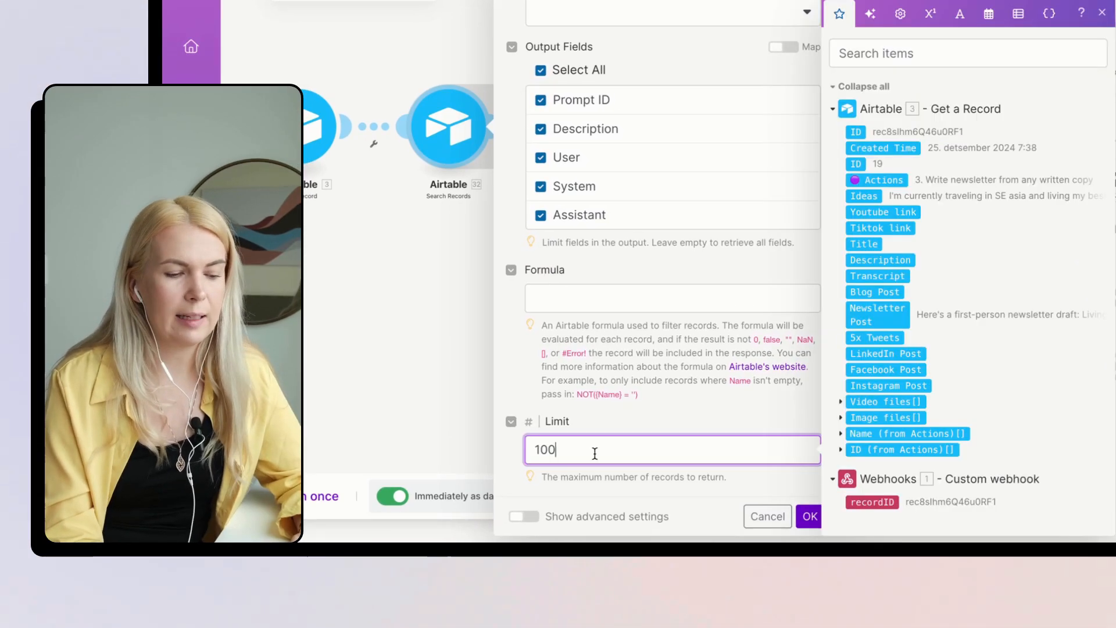
click(640, 414)
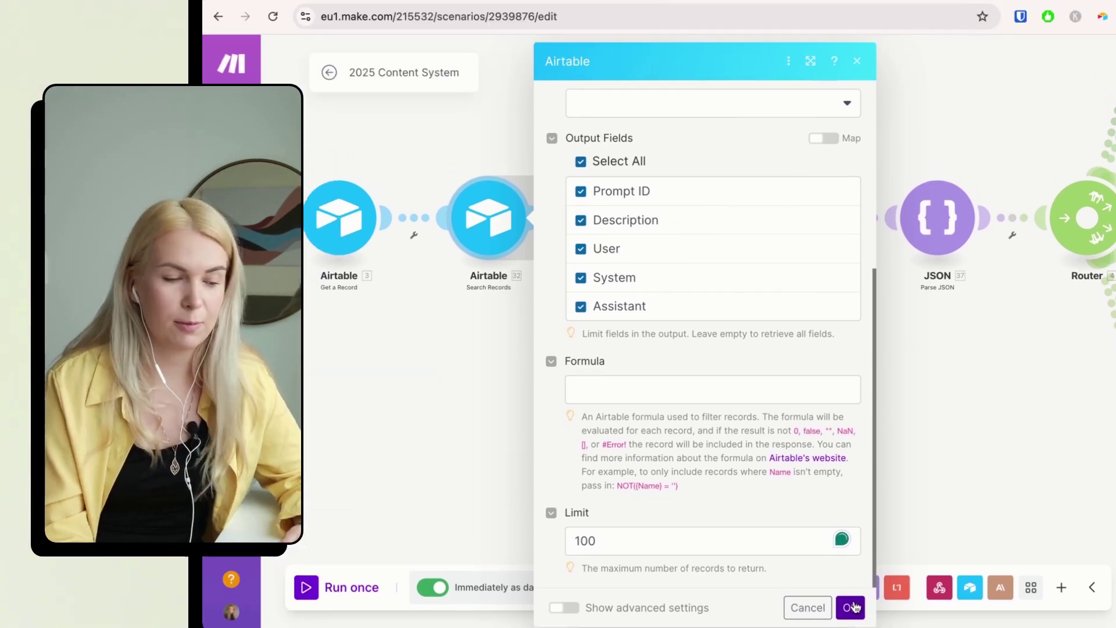
click(810, 515)
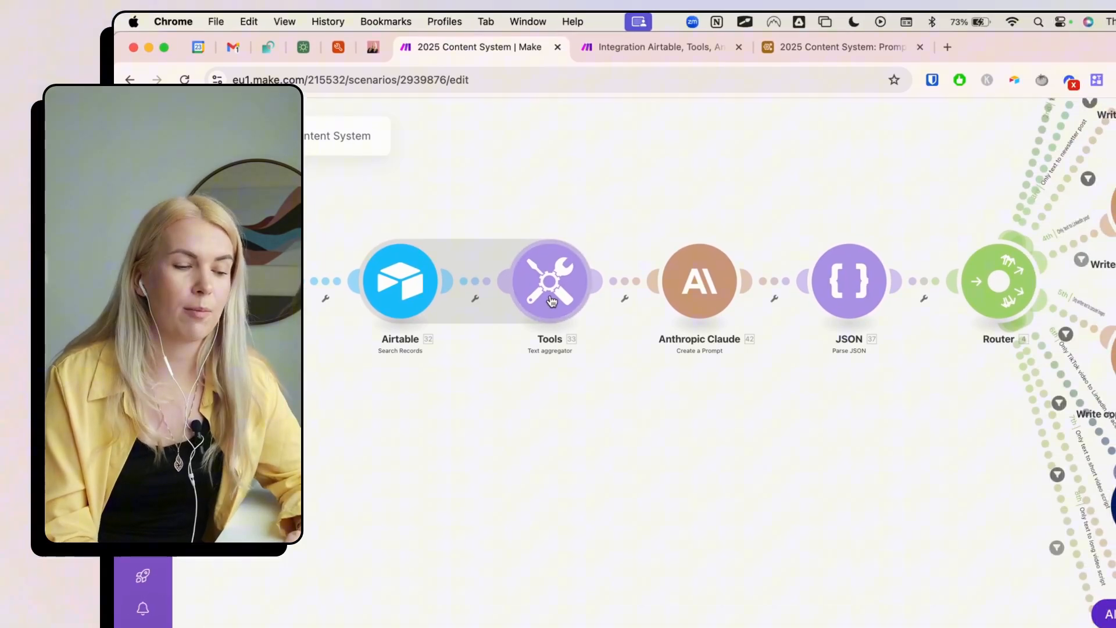
Set the text aggregator to pull Search Records with a comma separator and review its JSON template
click(552, 301)
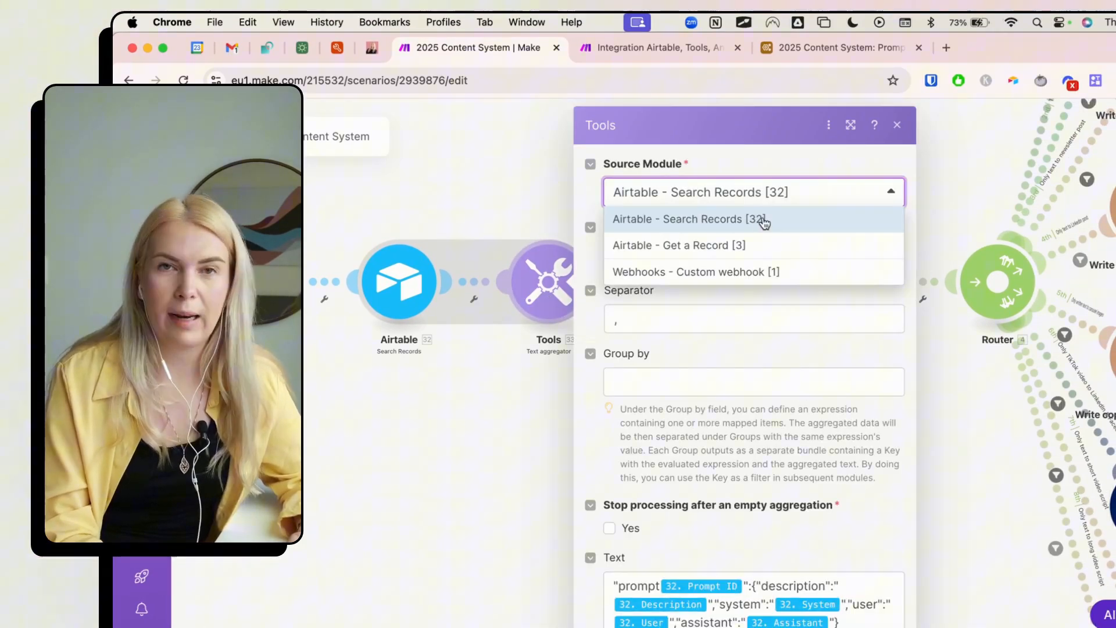
click(780, 158)
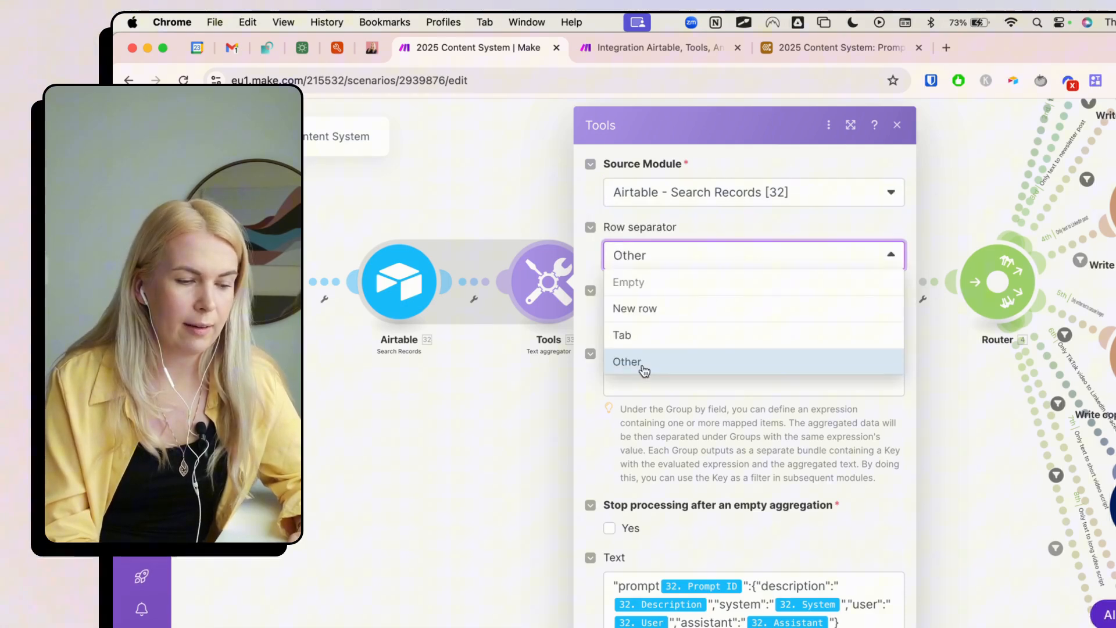
click(623, 320)
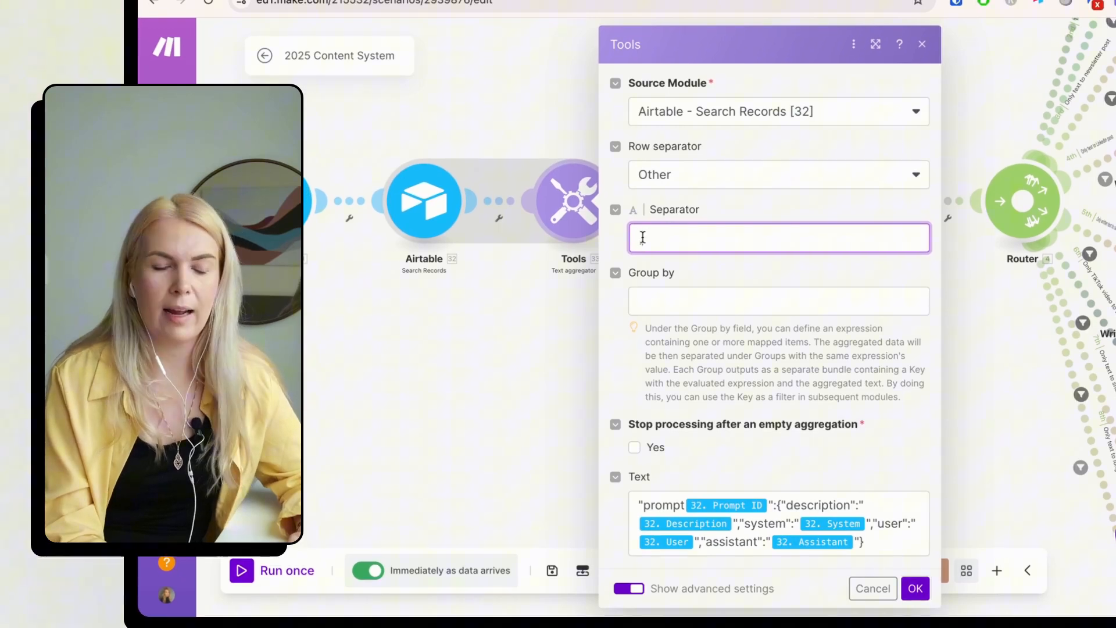
text(,)
click(905, 466)
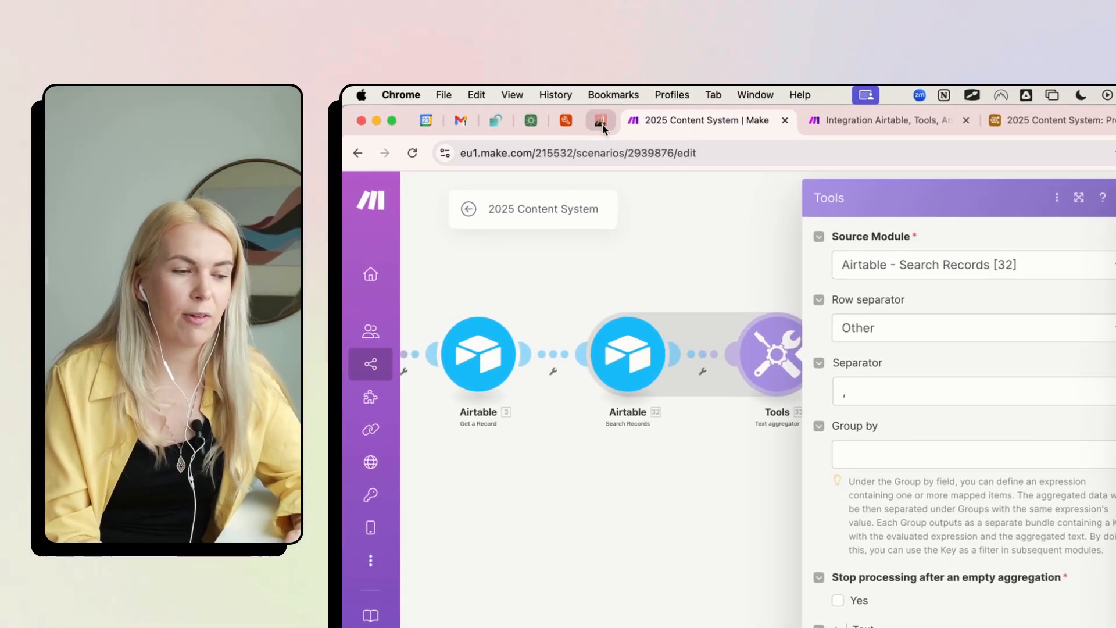
Close the AI Marketing Masters automation post and go back to the integration scenario page
click(603, 123)
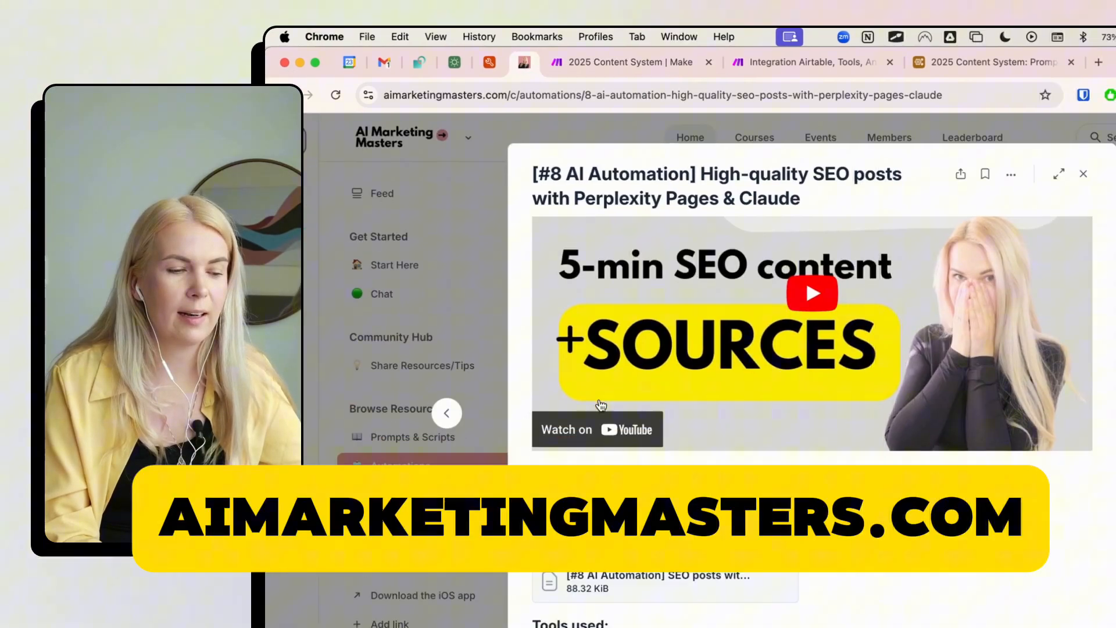
scroll(596, 400, down, 3)
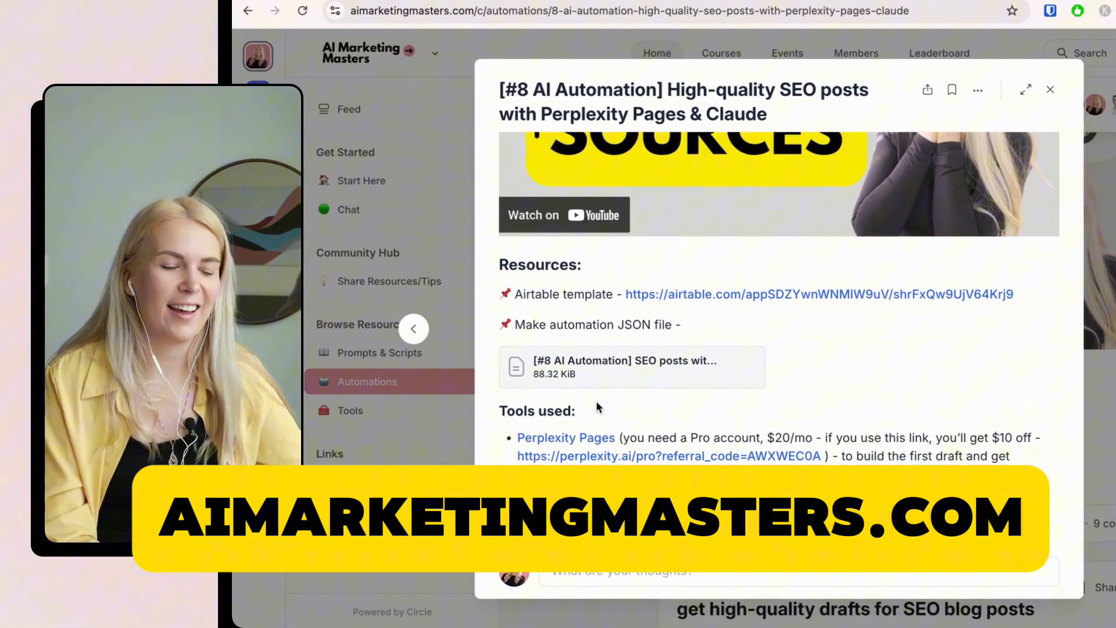
key(Escape)
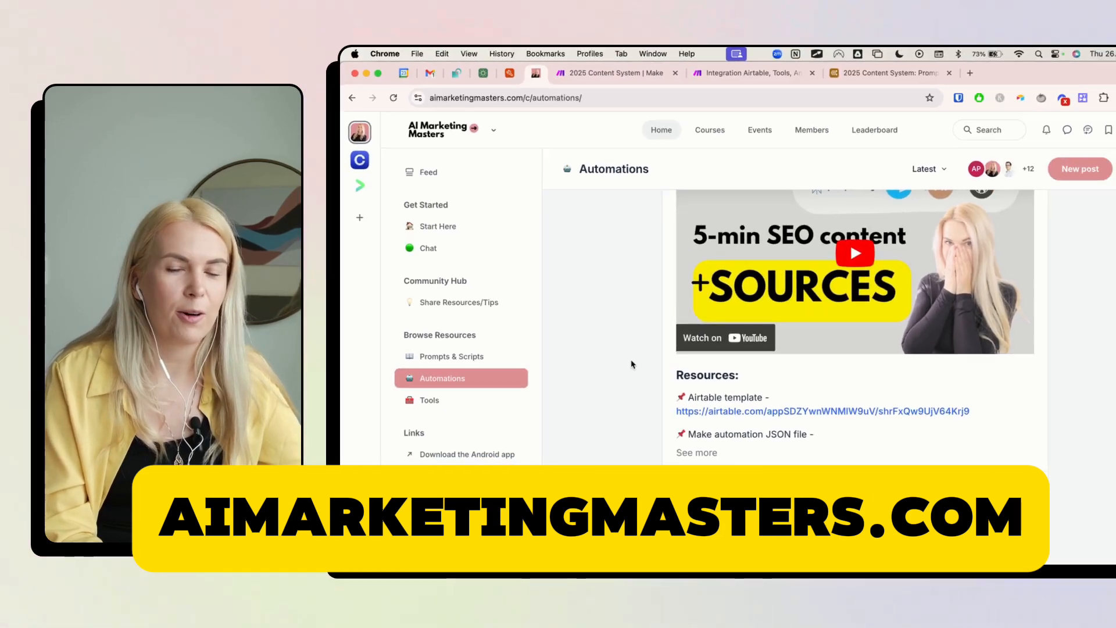
scroll(598, 366, up, 5)
scroll(599, 366, up, 5)
scroll(599, 366, up, 3)
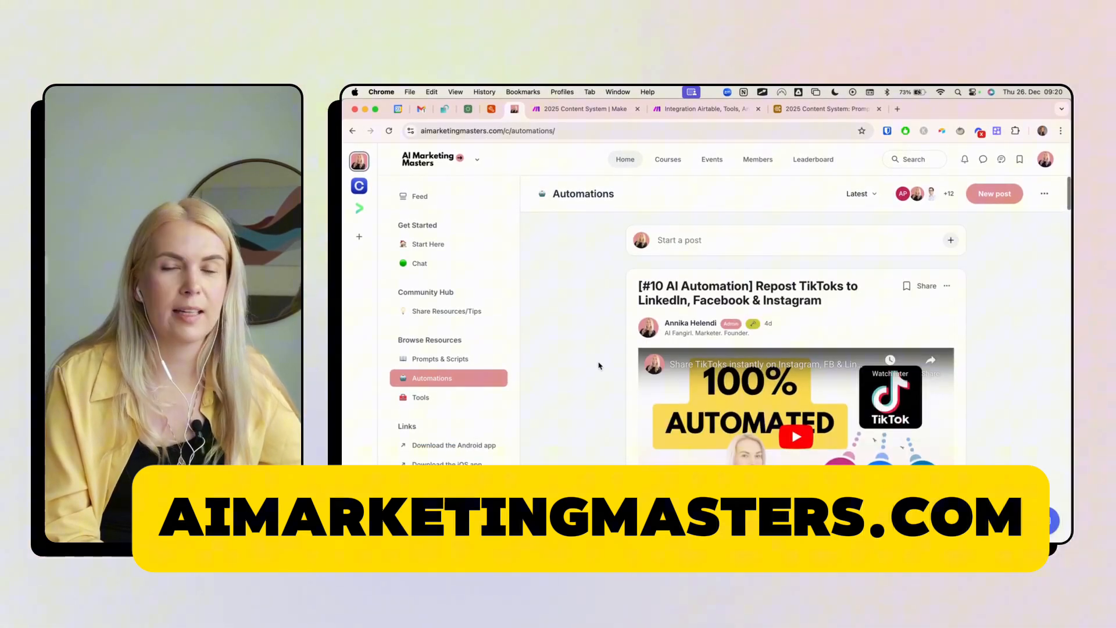
click(702, 109)
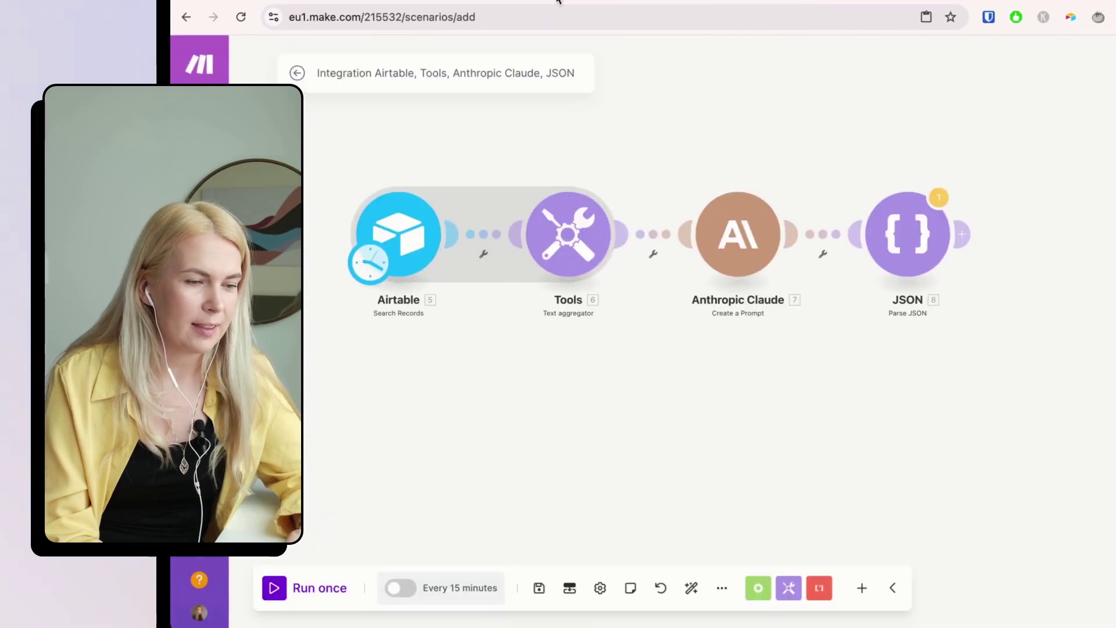
Read the Claude module's JSON-cleaning prompt, then switch to the Airtable Prompts table
click(558, 1)
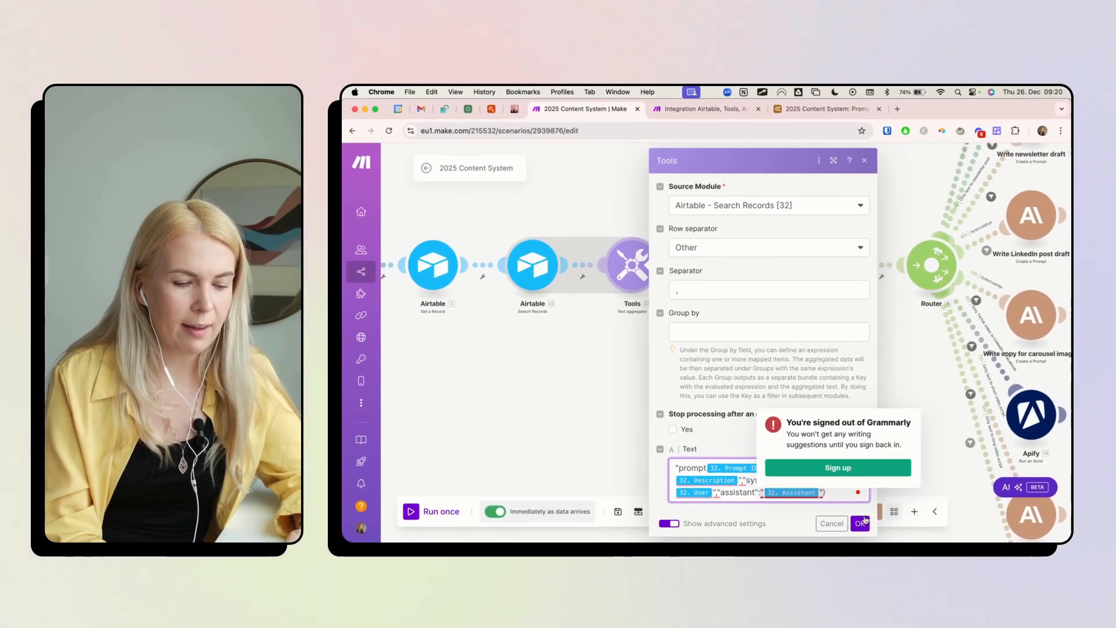
click(861, 522)
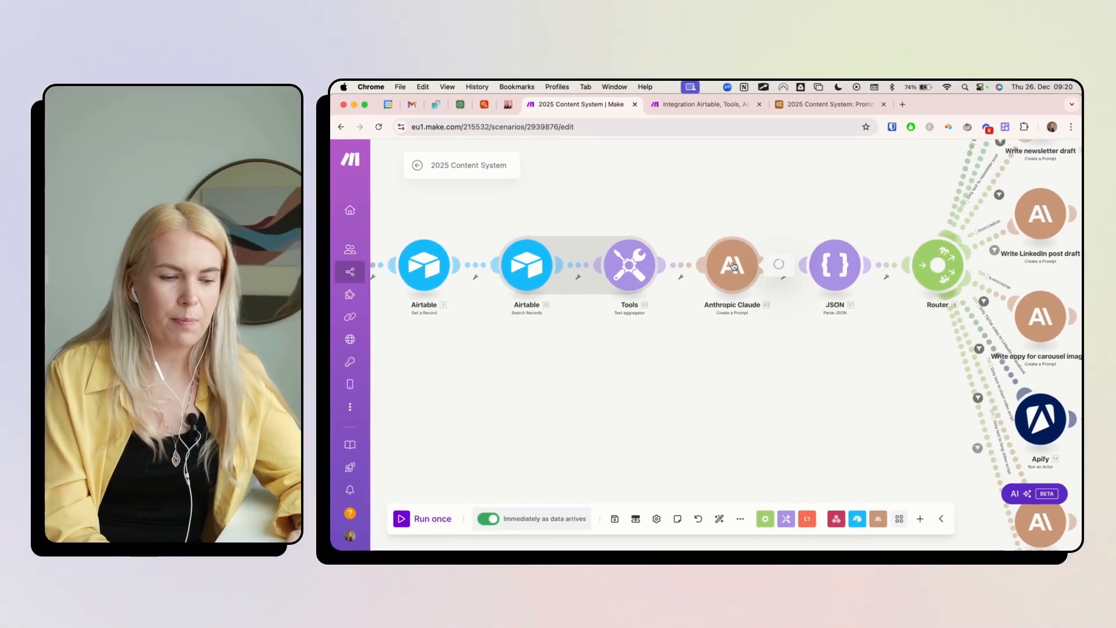
click(733, 266)
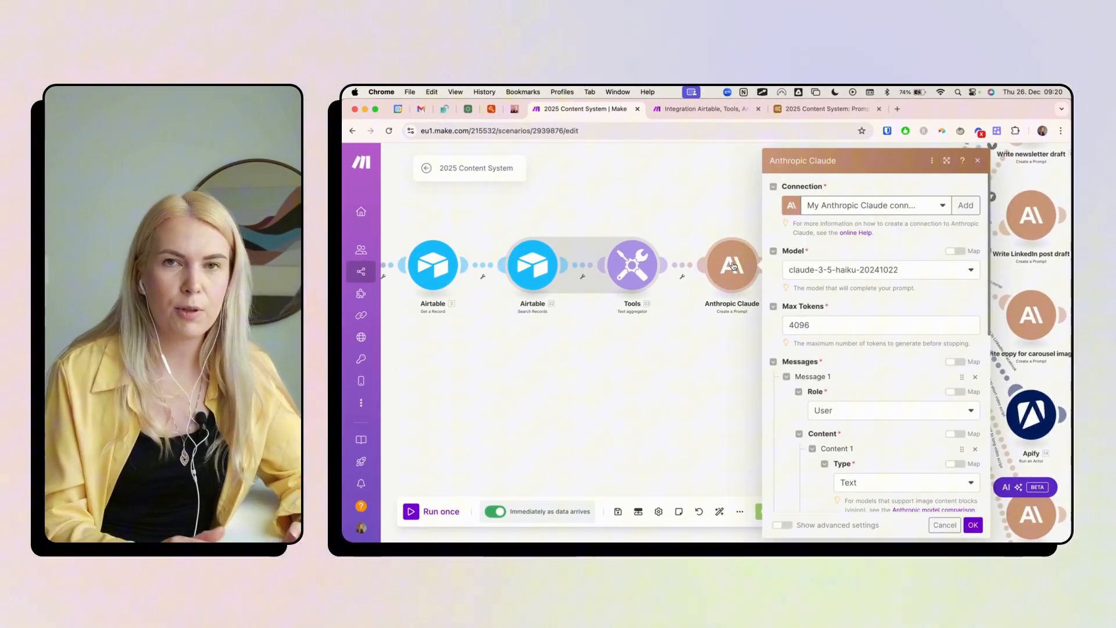
scroll(902, 377, down, 5)
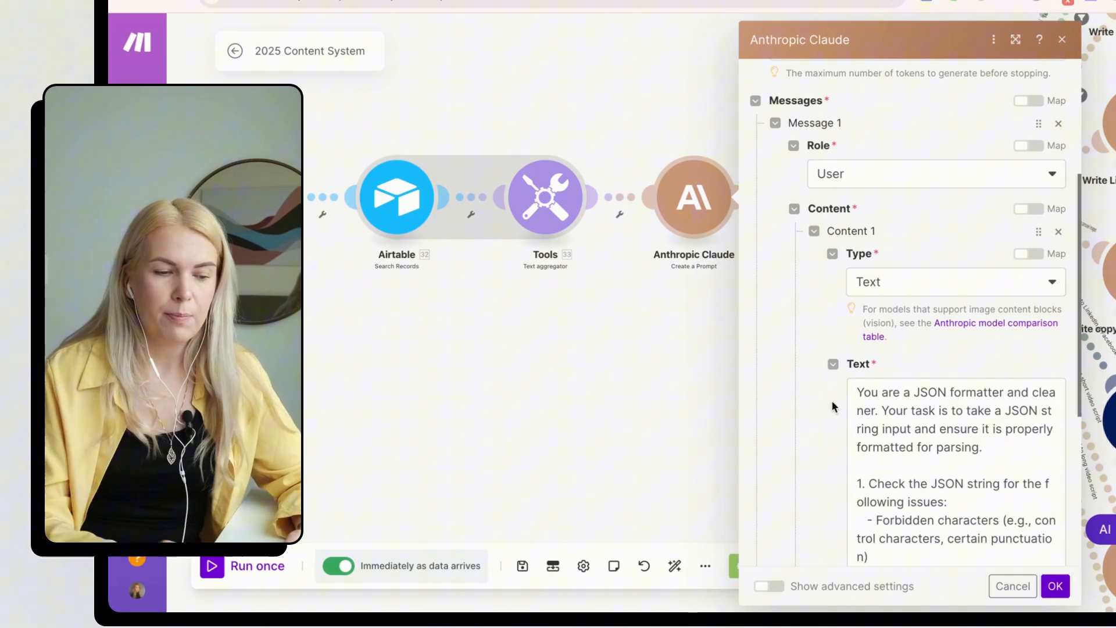
click(651, 359)
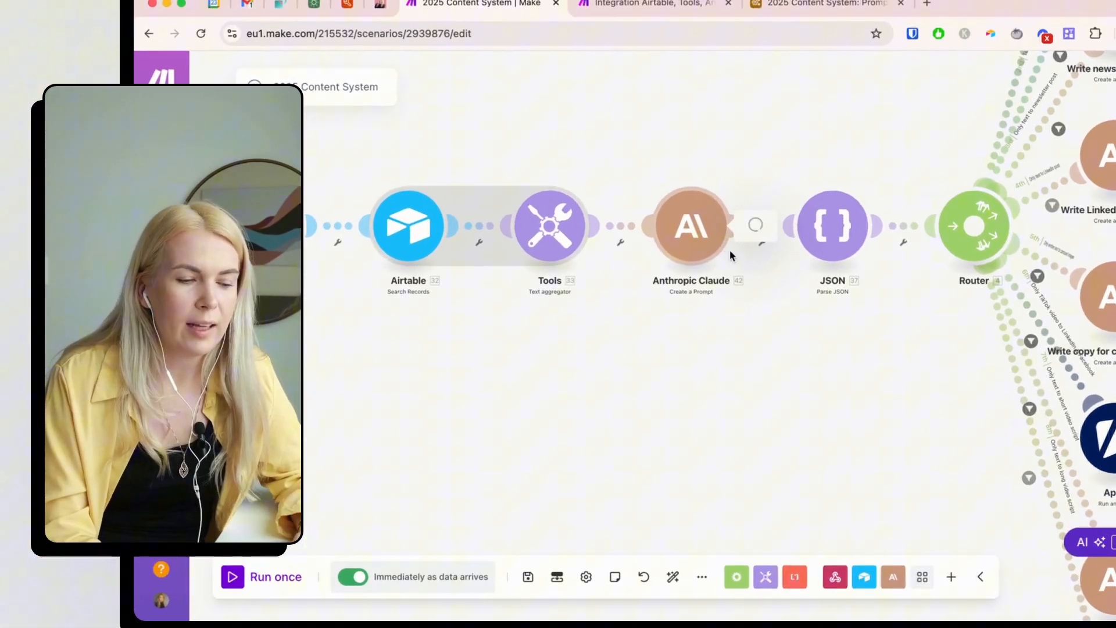
click(736, 272)
scroll(873, 420, down, 3)
scroll(873, 421, down, 3)
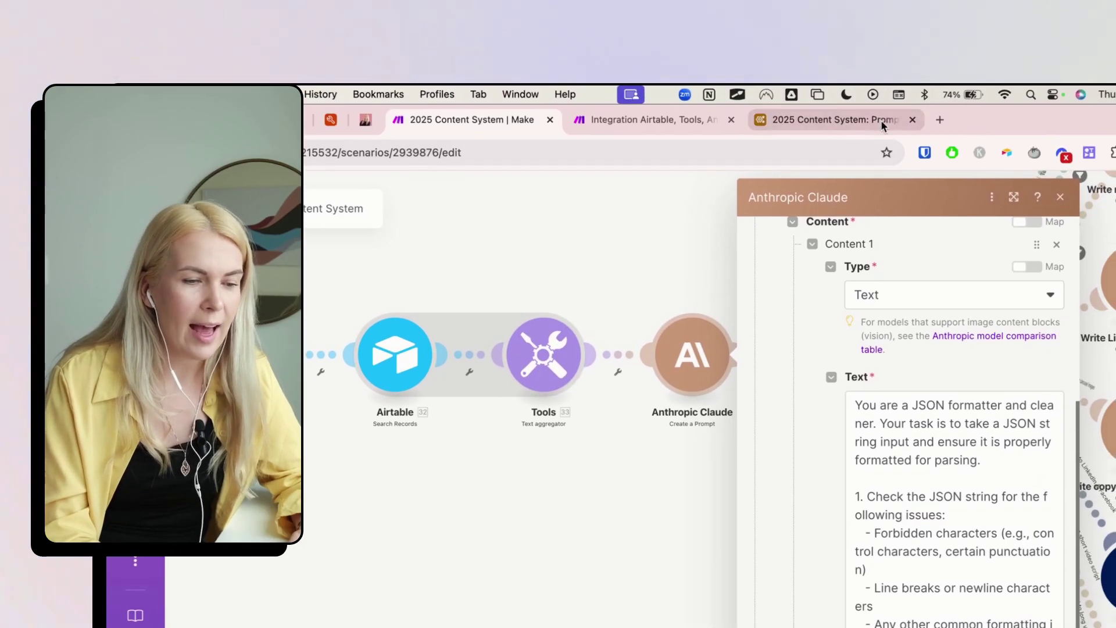
click(881, 120)
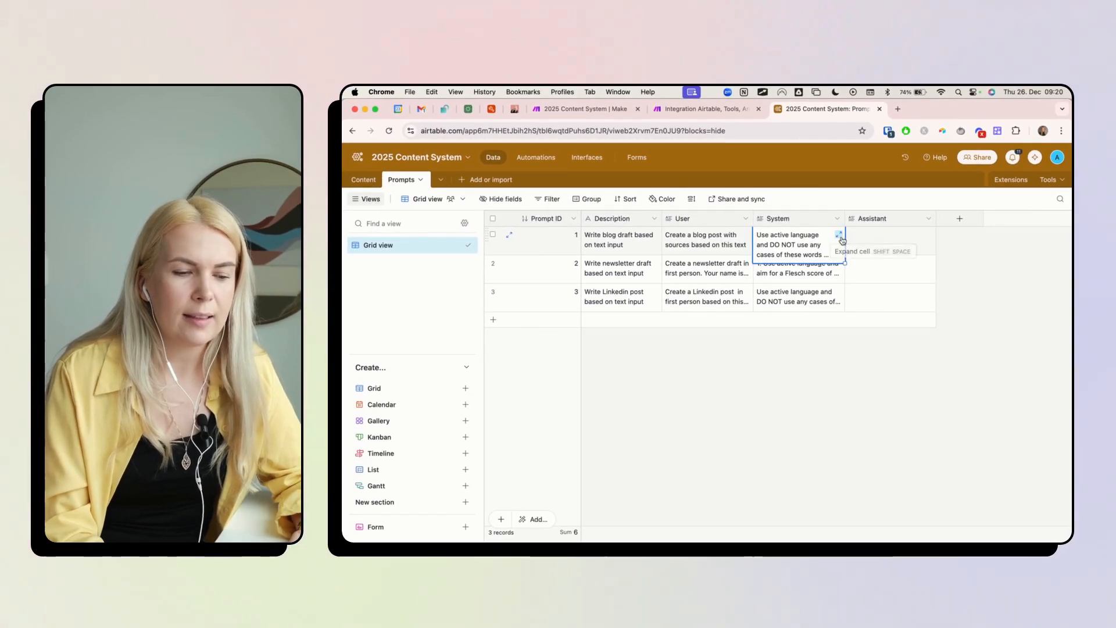
Read the blog draft row's full System prompt and close the expanded view
click(840, 236)
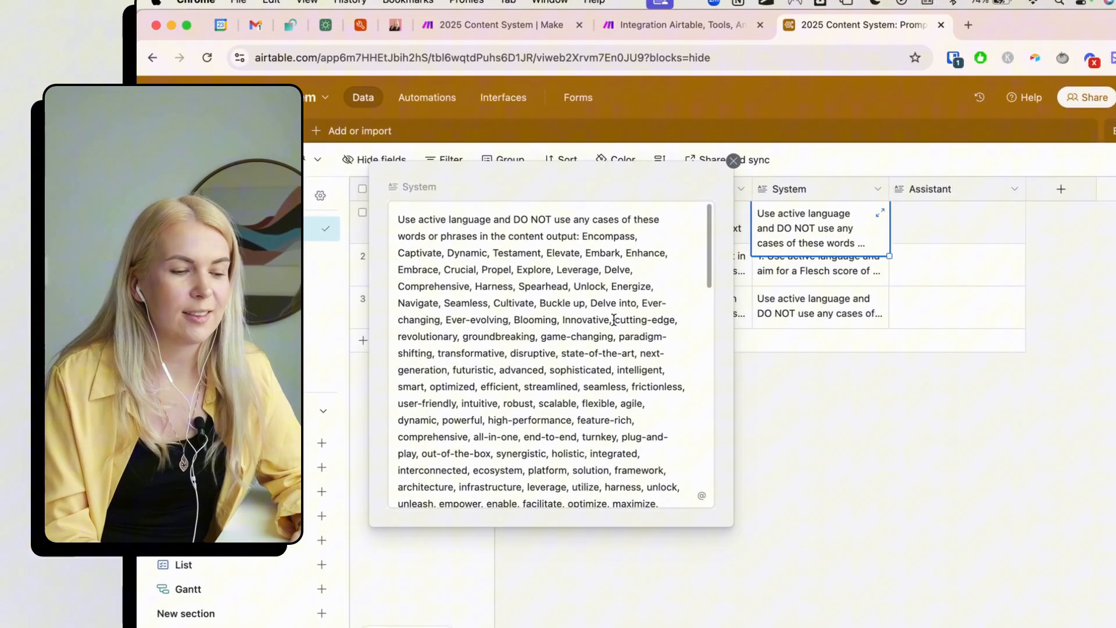
click(844, 378)
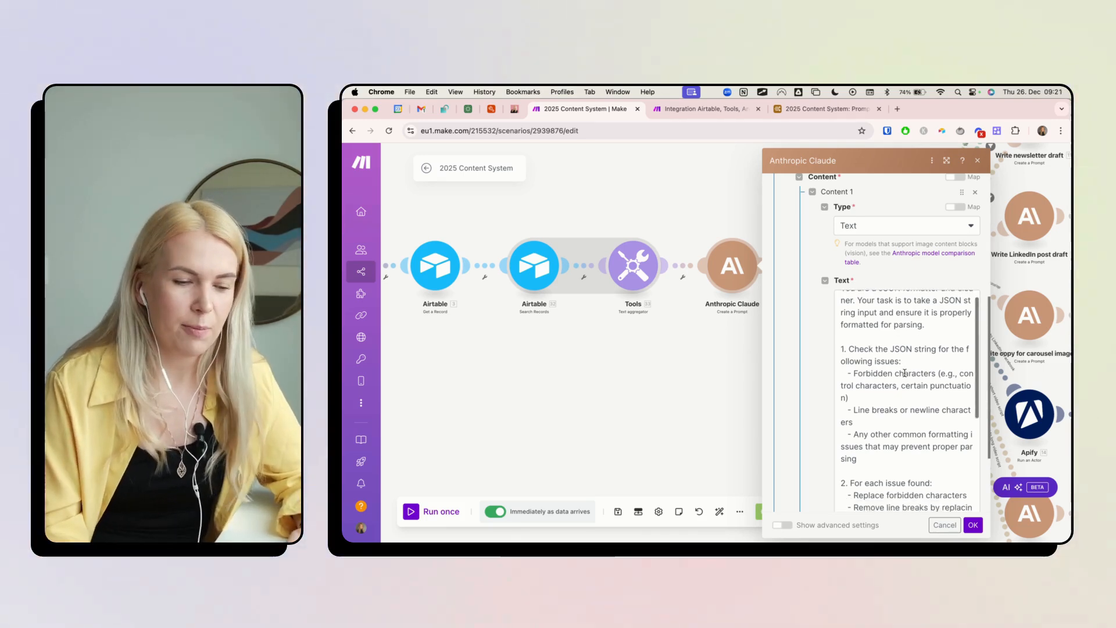
scroll(905, 372, down, 1)
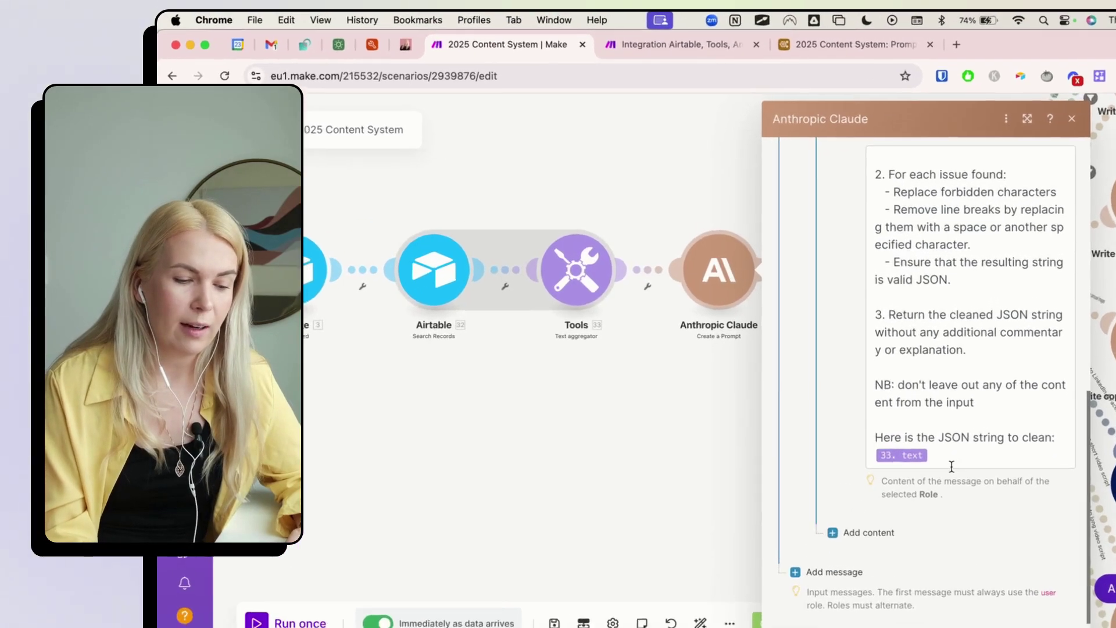
View the aggregator text mapped into the cleaning prompt and close the Claude module
click(906, 432)
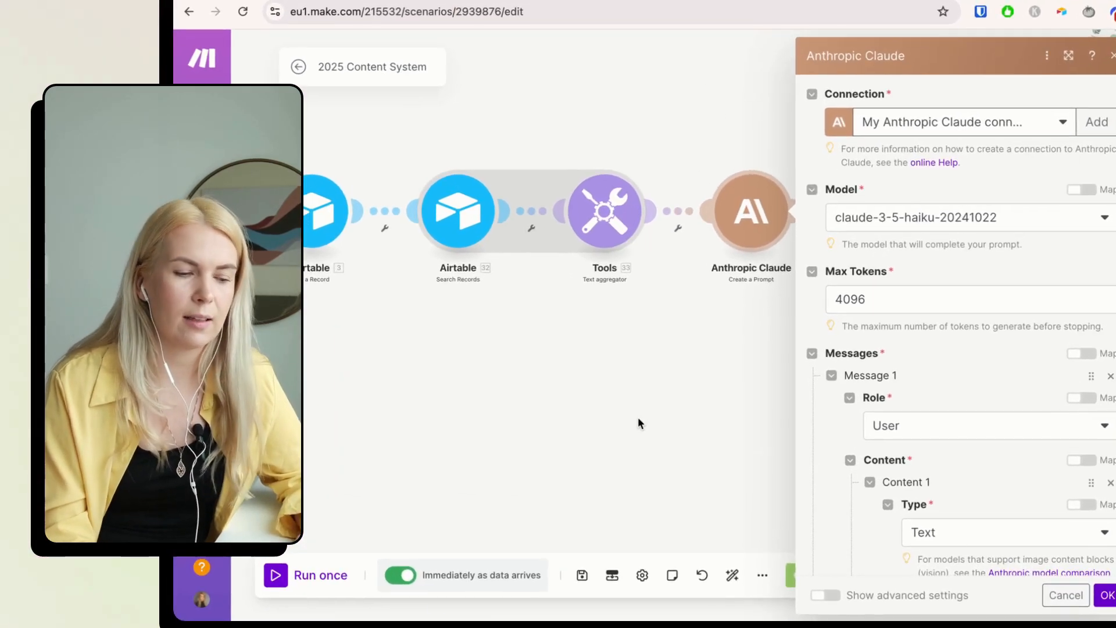
click(691, 412)
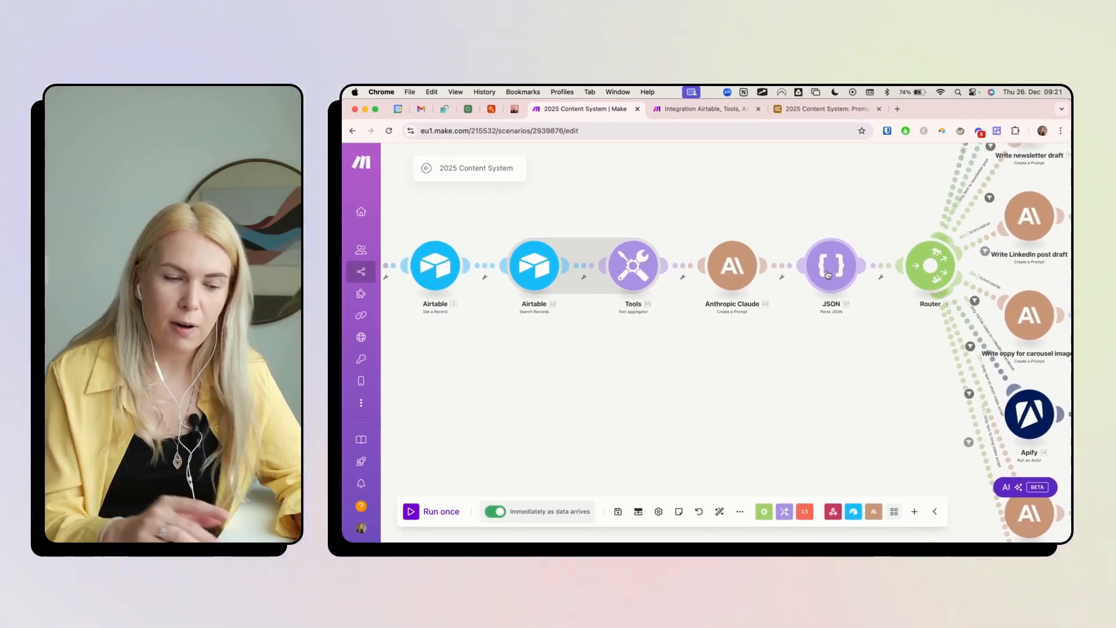
Confirm the JSON parser reads Claude's Content[] Text output and close its settings
click(829, 272)
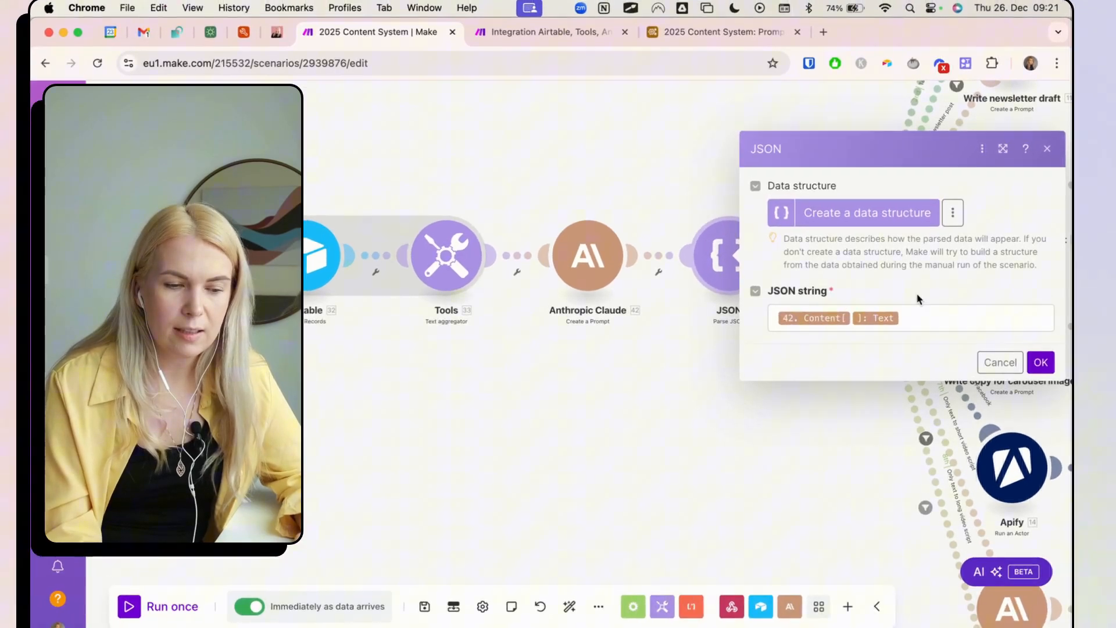
click(945, 308)
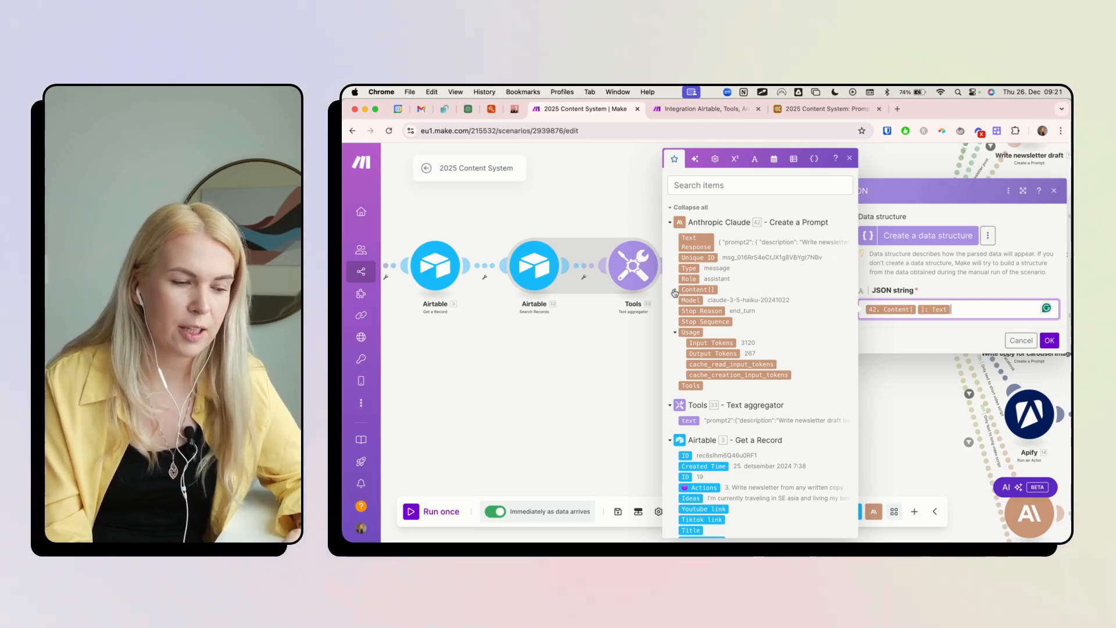
click(675, 289)
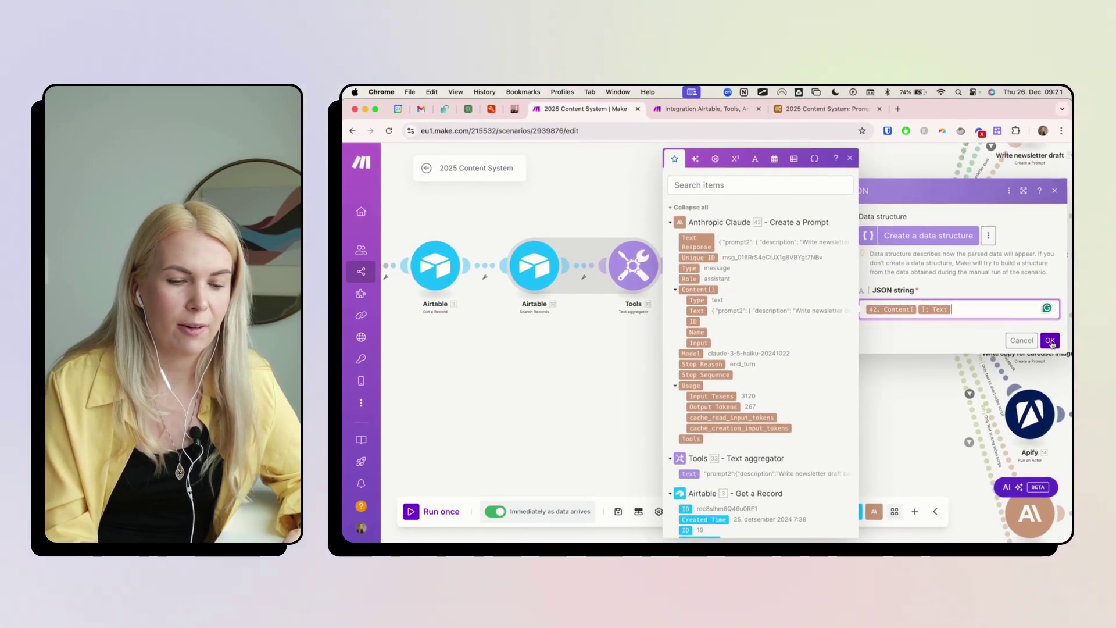
click(1050, 341)
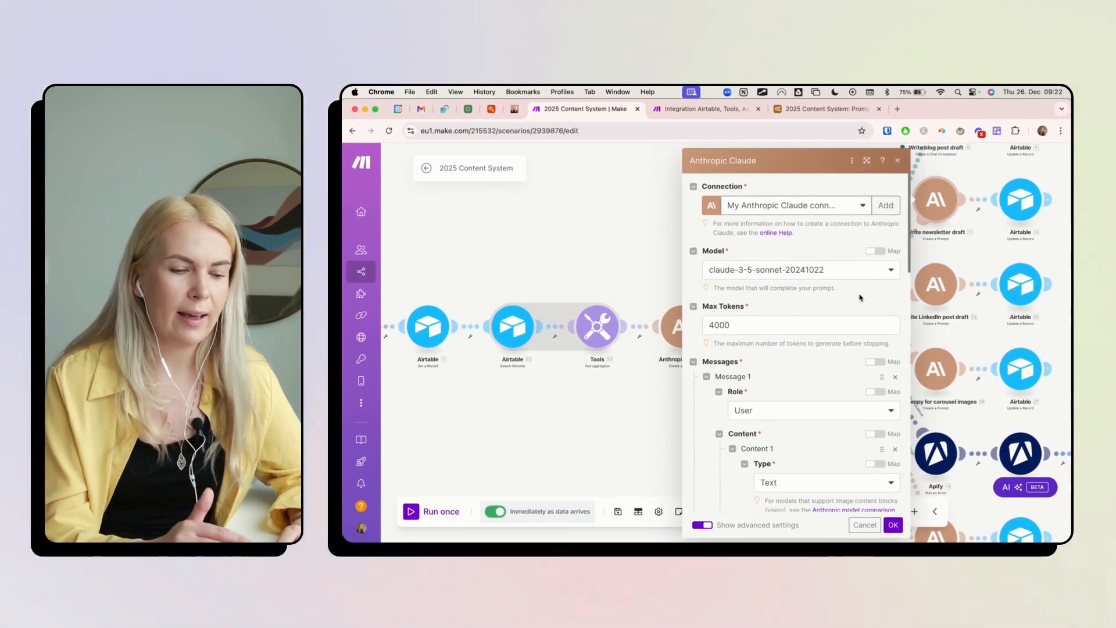
scroll(825, 367, down, 5)
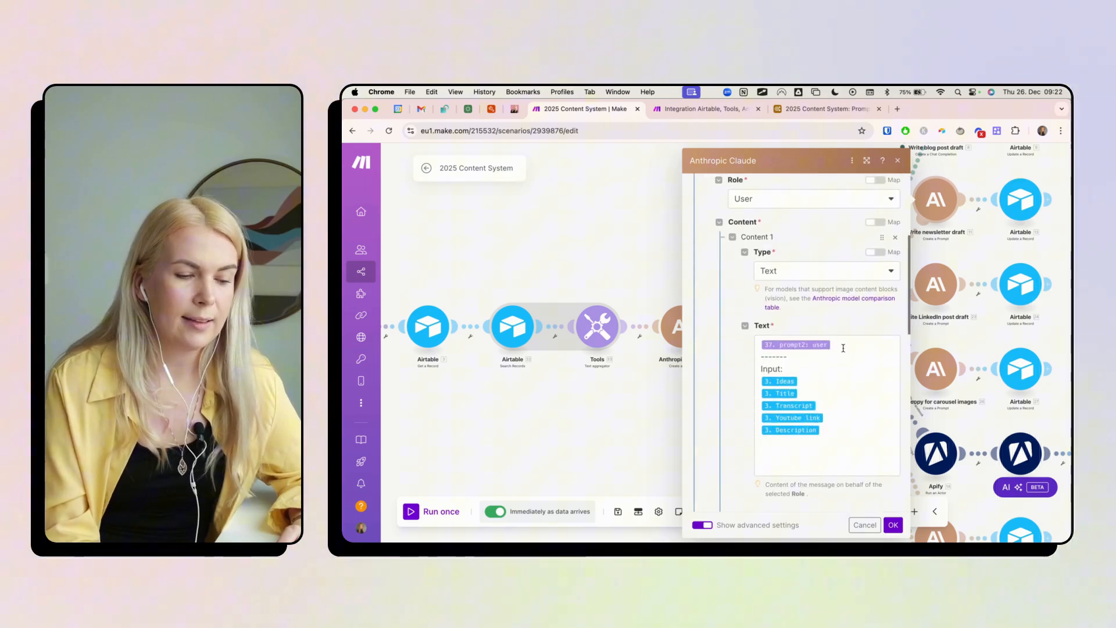
Review the parsed JSON prompt items available to the open Claude module, then dismiss it
click(843, 347)
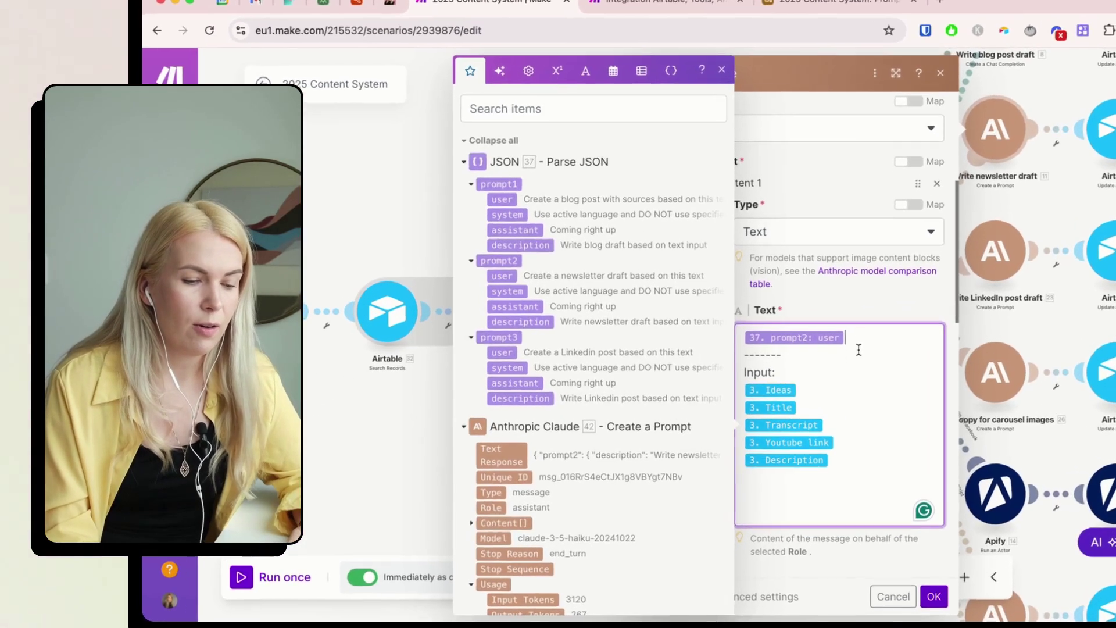
click(857, 293)
click(558, 174)
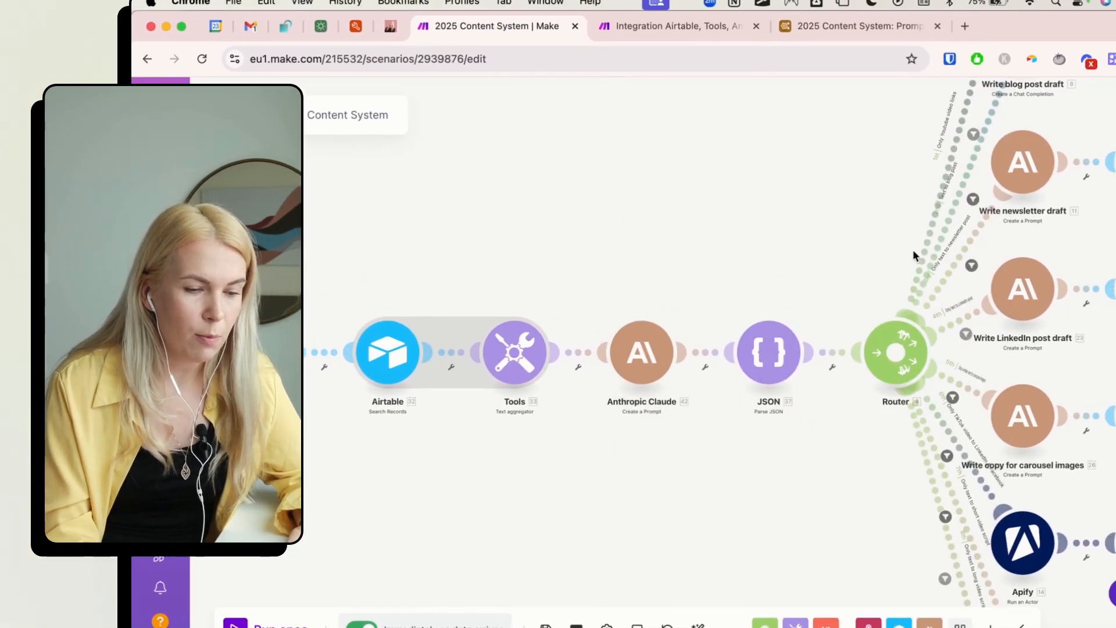
Check the Write newsletter draft module maps prompt2's user text with the record fields, then go to the Airtable Prompts table
click(966, 165)
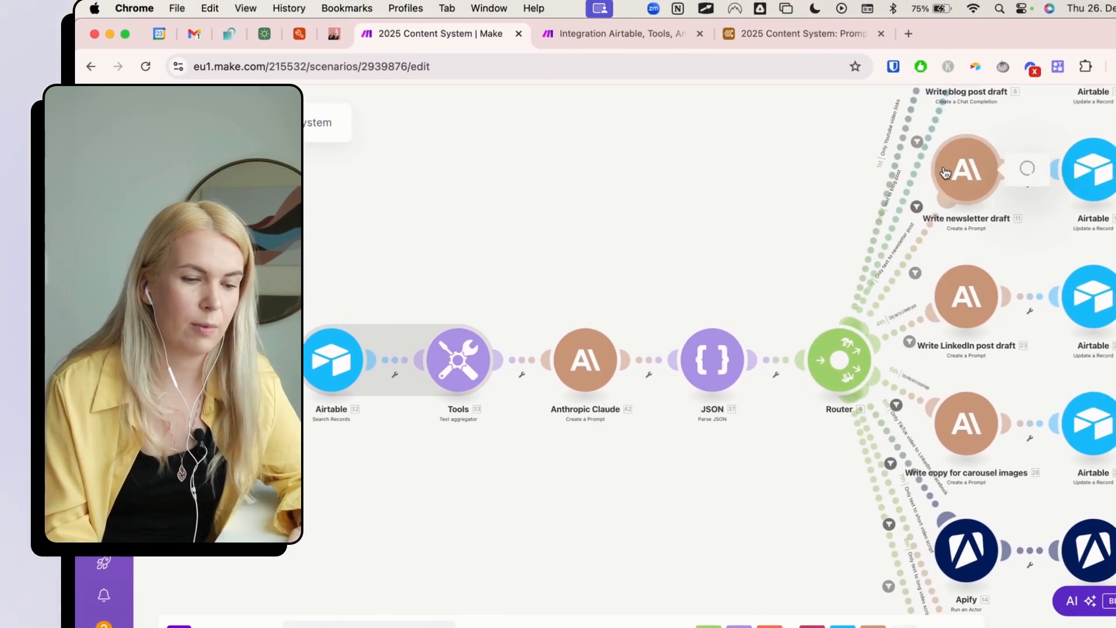
scroll(837, 349, down, 3)
scroll(872, 322, down, 3)
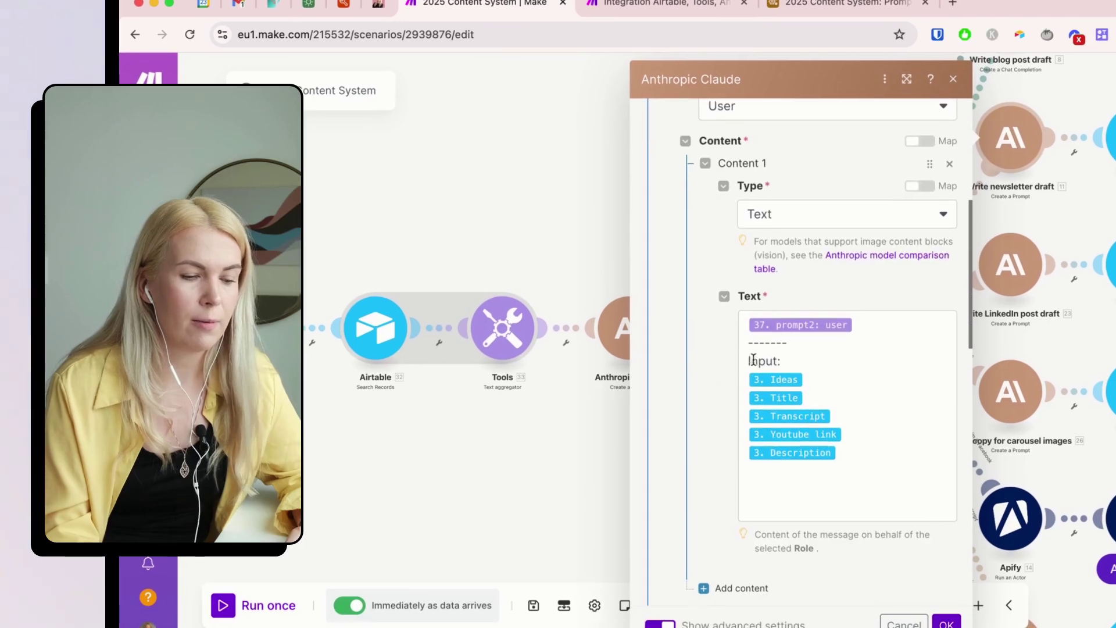
click(878, 322)
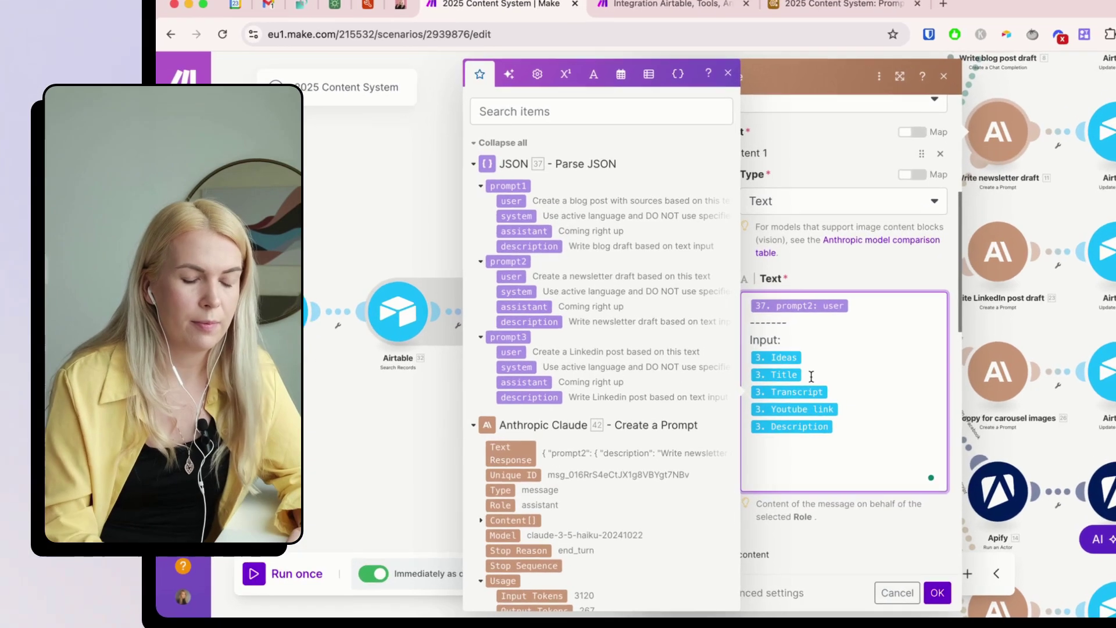
click(793, 335)
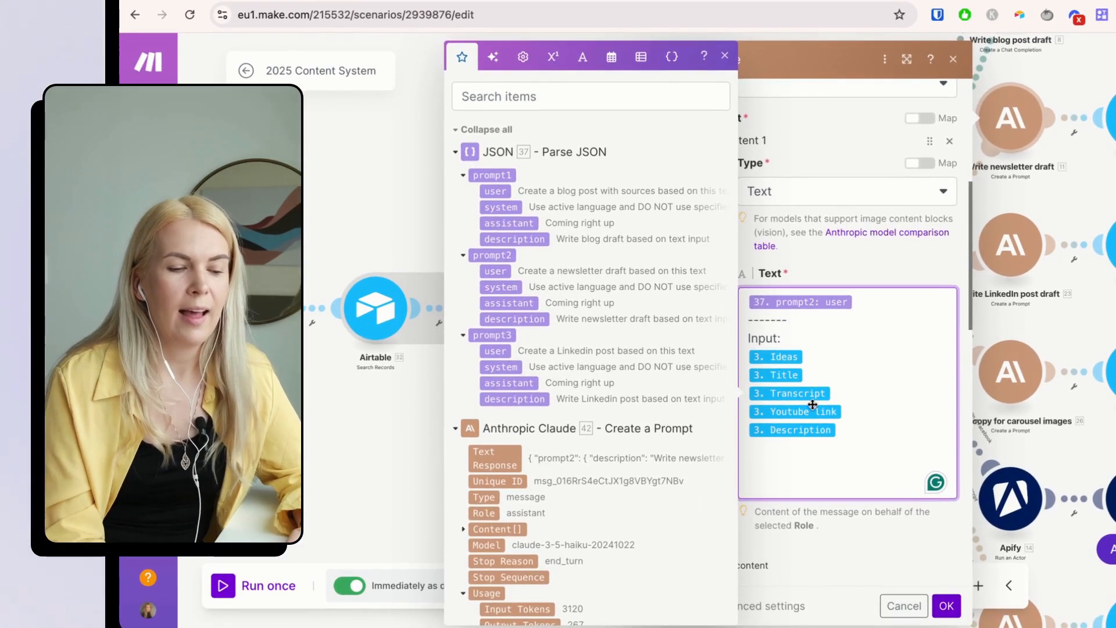
scroll(813, 405, down, 1)
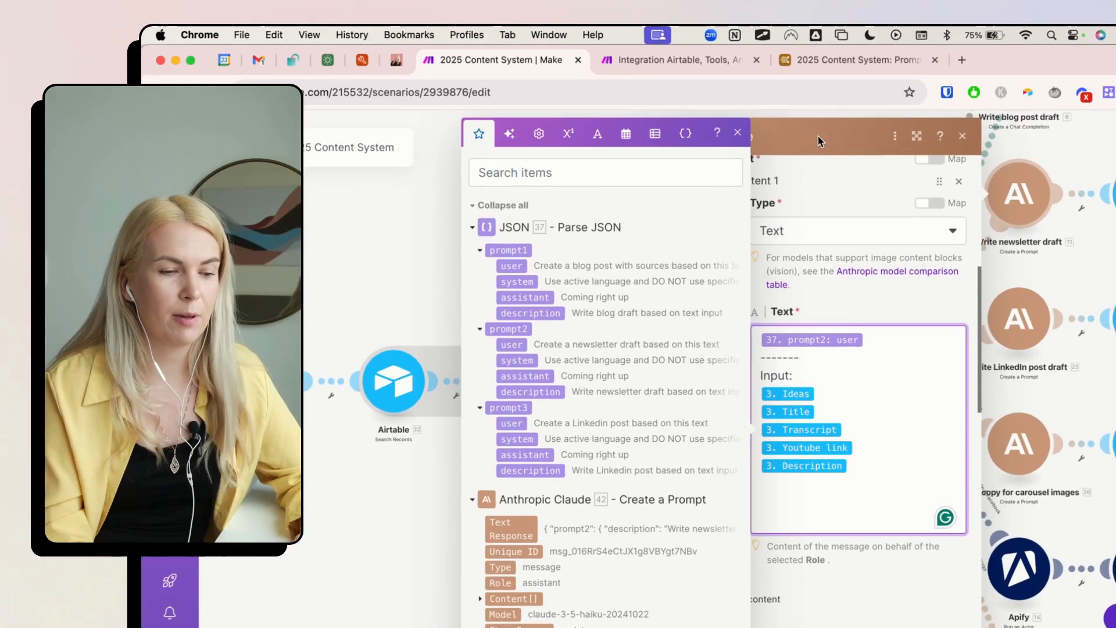
click(885, 60)
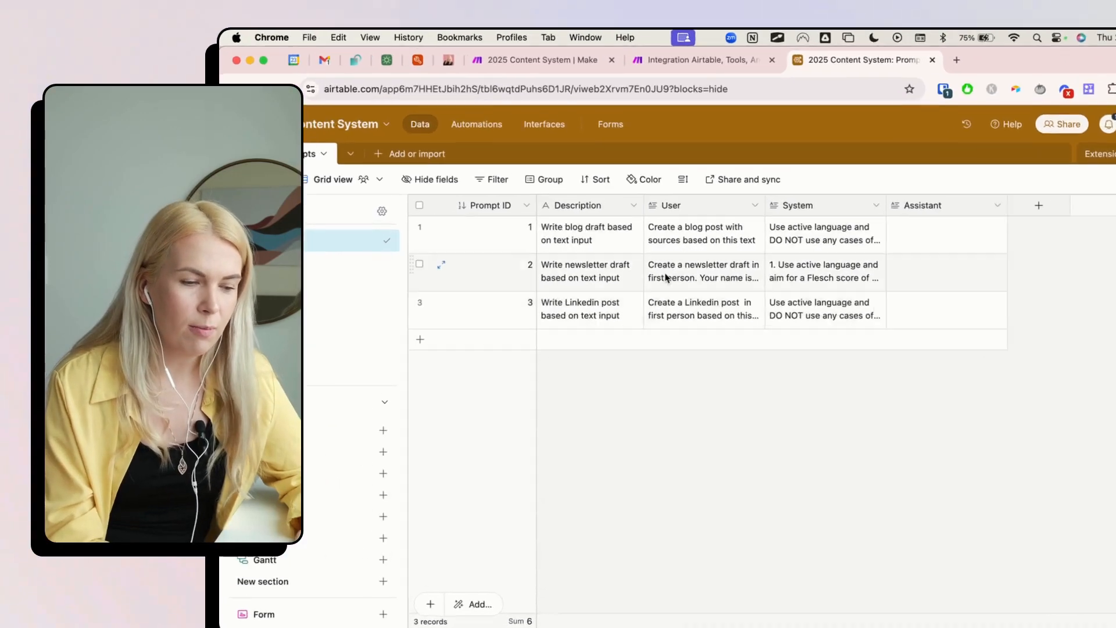
Append '. Use the first person' to the blog row's User prompt text
click(737, 247)
click(740, 243)
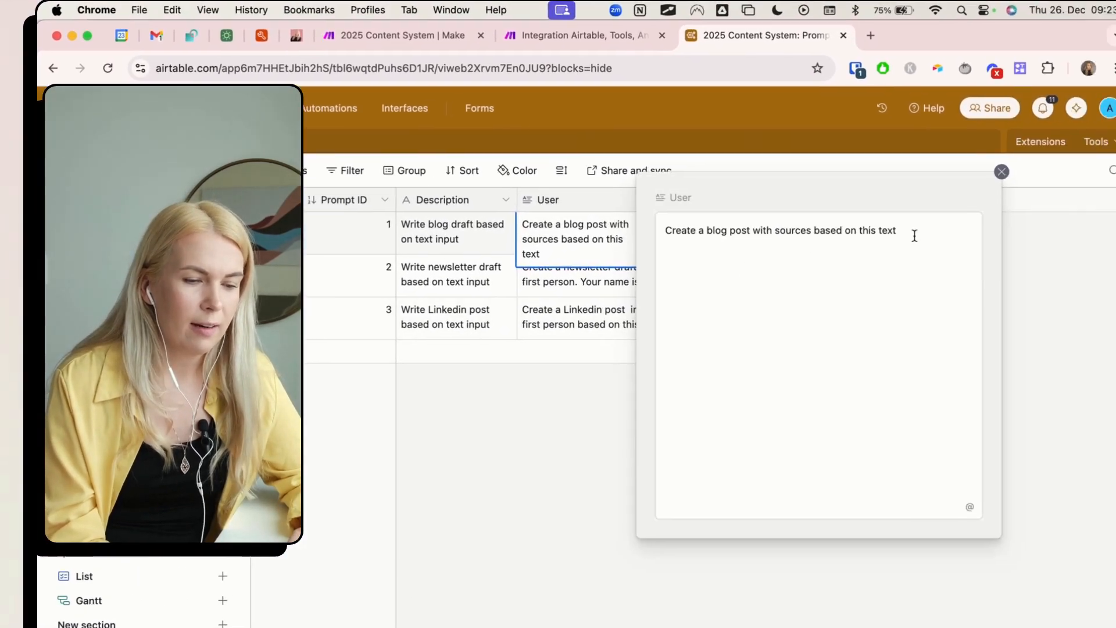
click(867, 227)
text(. Use the first person.)
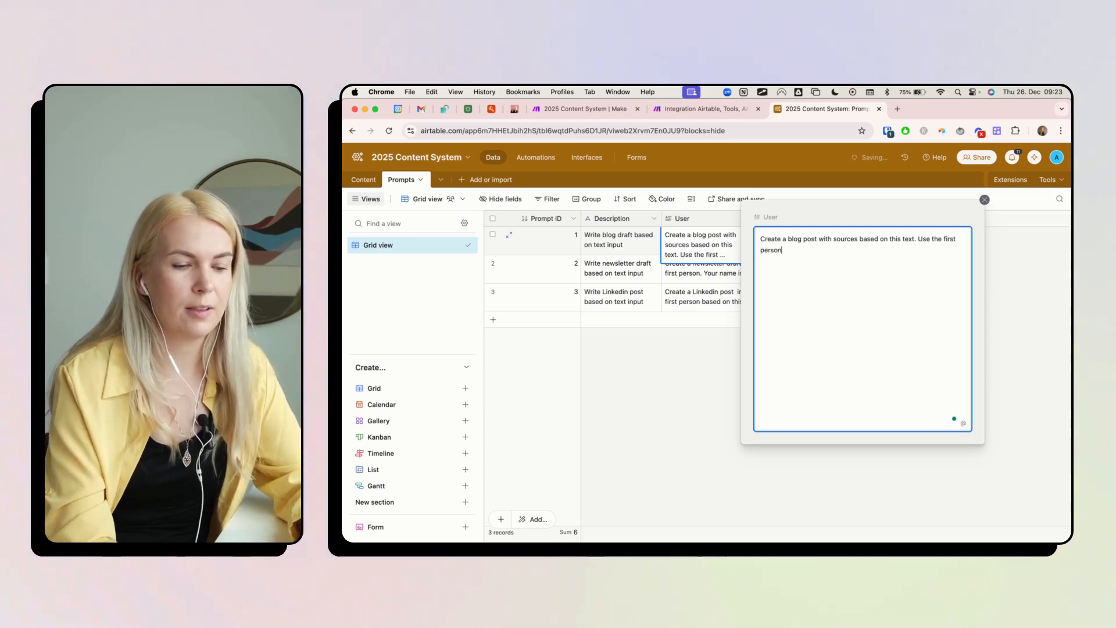
click(714, 399)
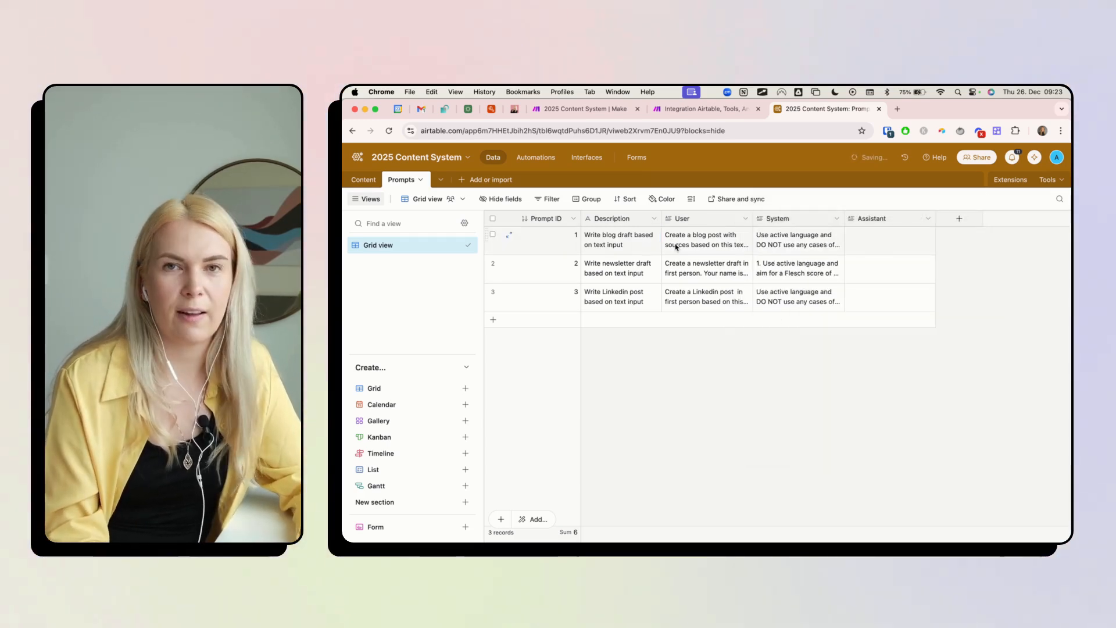